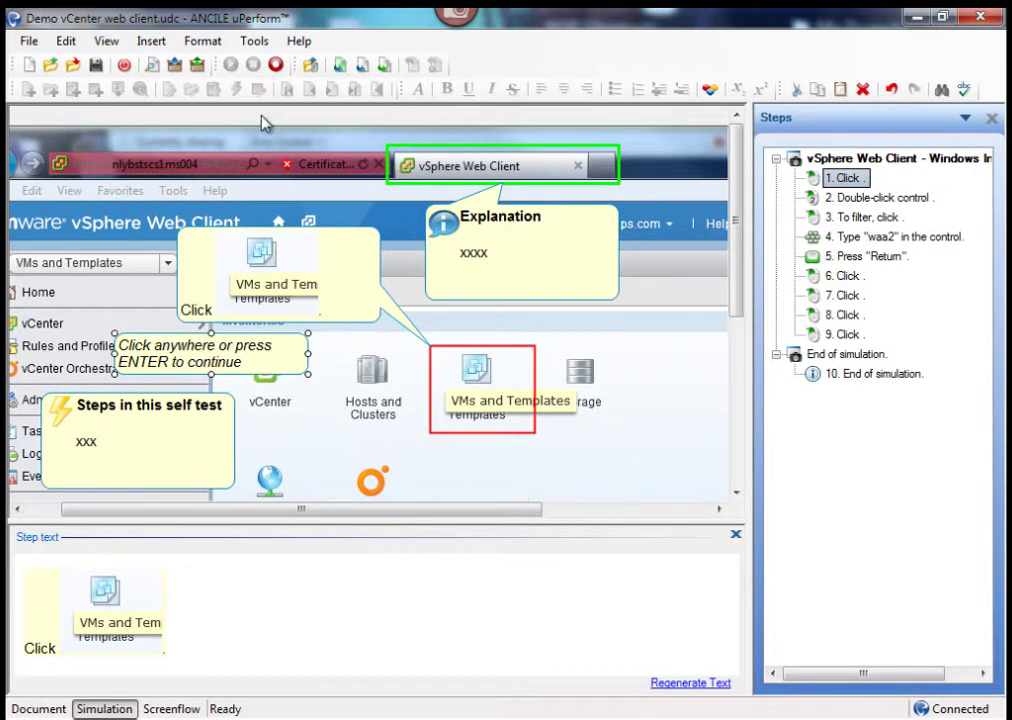
# Look through the insertable note types and inspect the continue, self-test and explanation notes on the first simulation step.
pyautogui.click(152, 42)
pyautogui.moveTo(169, 86)
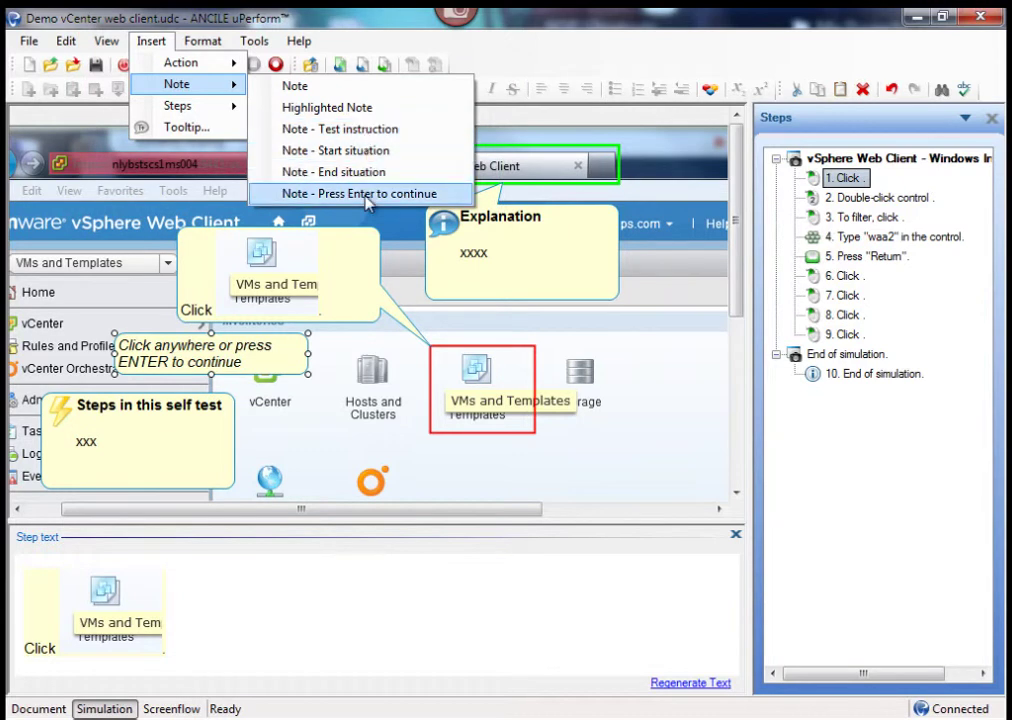
pyautogui.click(358, 458)
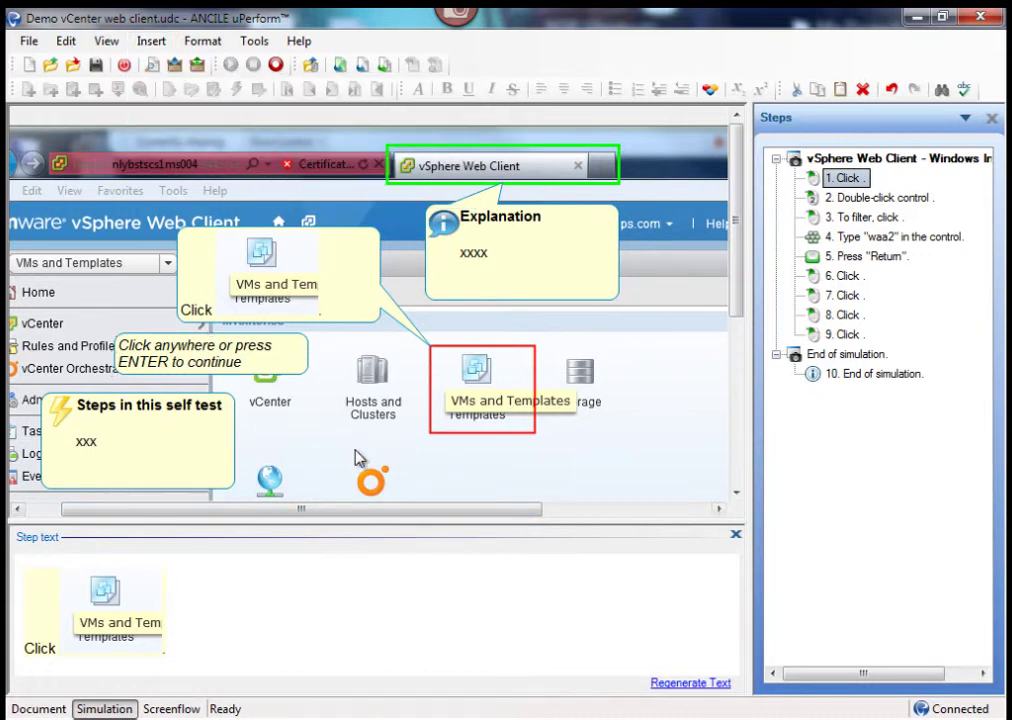
pyautogui.click(145, 348)
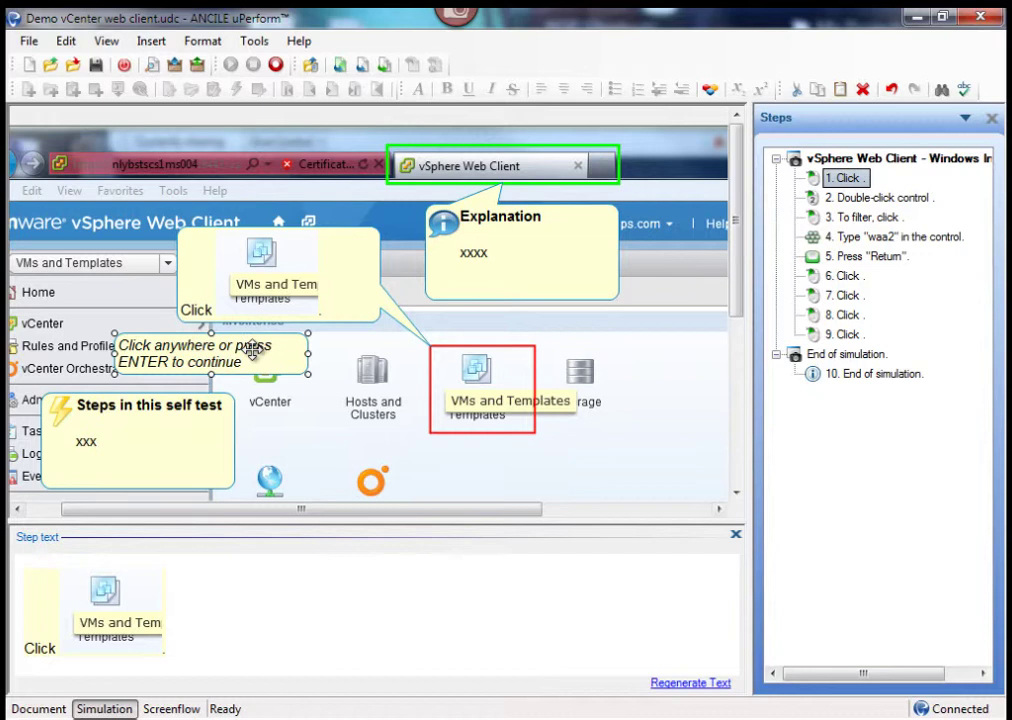
pyautogui.click(150, 430)
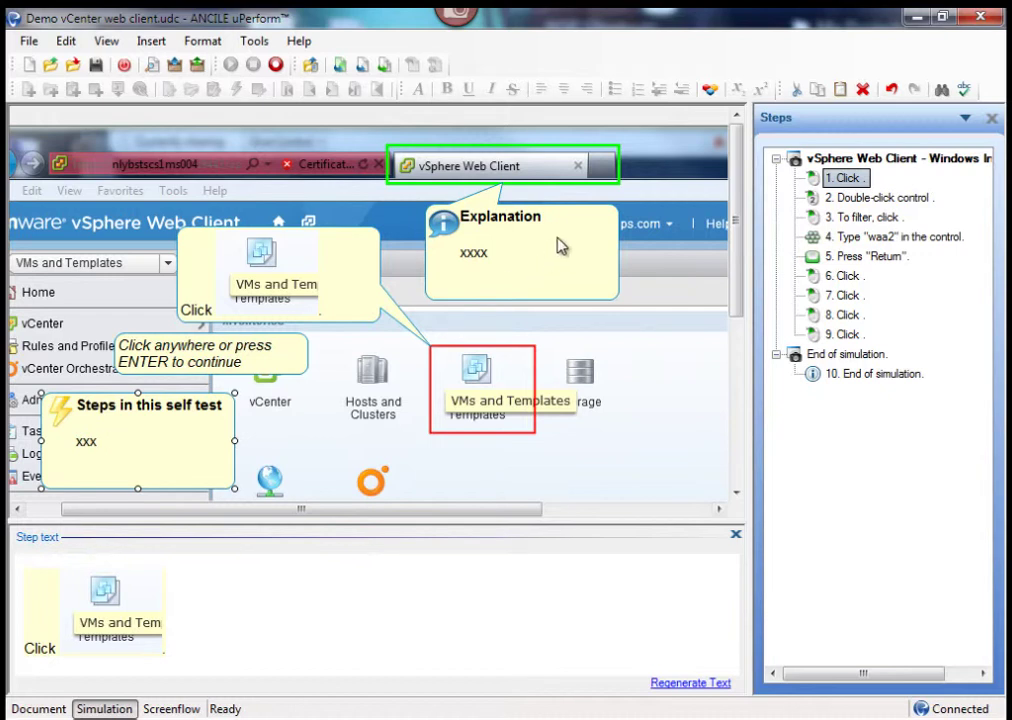
pyautogui.click(555, 230)
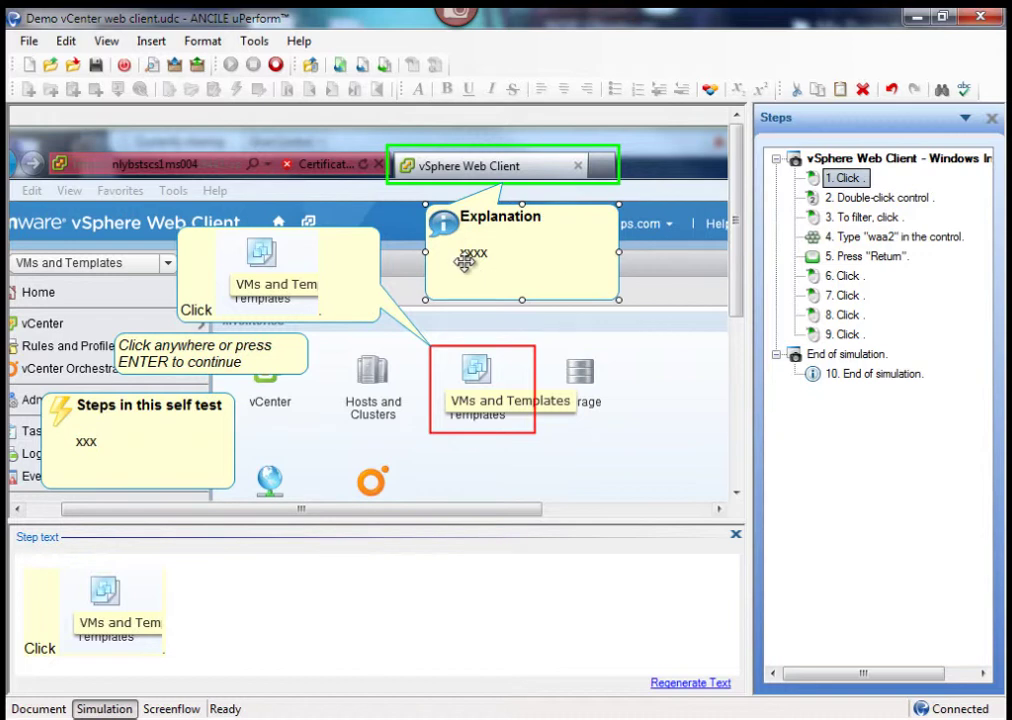
# Close the simulation document and open the server template Philips_CILS.udt, overwriting the local copy with the server version.
pyautogui.click(73, 63)
pyautogui.click(560, 440)
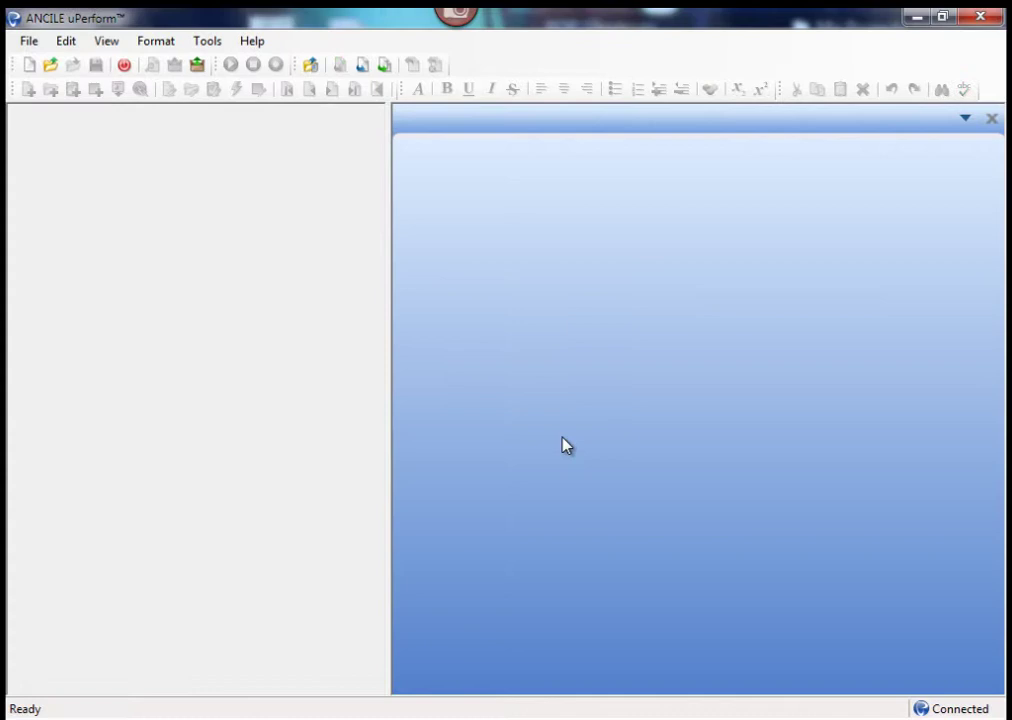
pyautogui.click(29, 42)
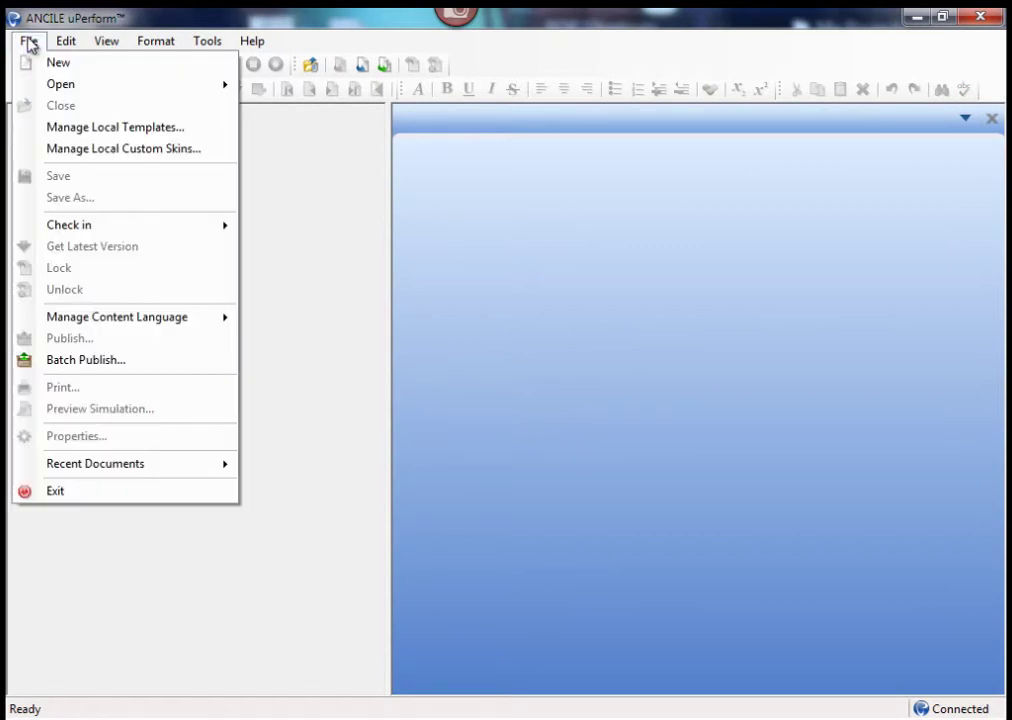
pyautogui.moveTo(75, 92)
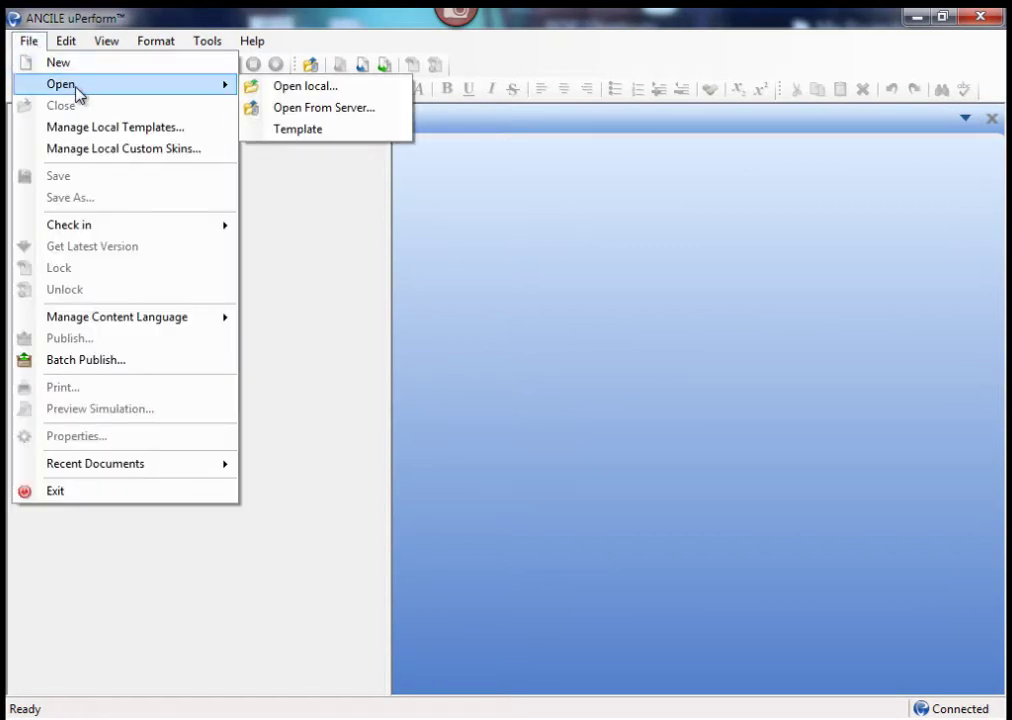
pyautogui.click(353, 142)
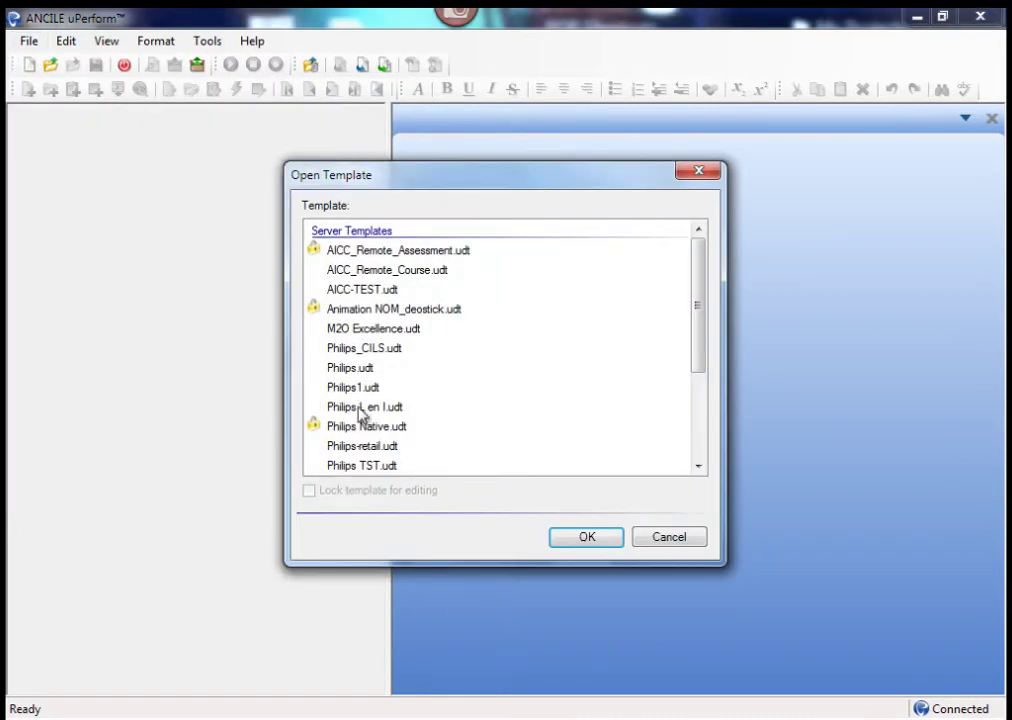
pyautogui.click(385, 349)
pyautogui.click(600, 538)
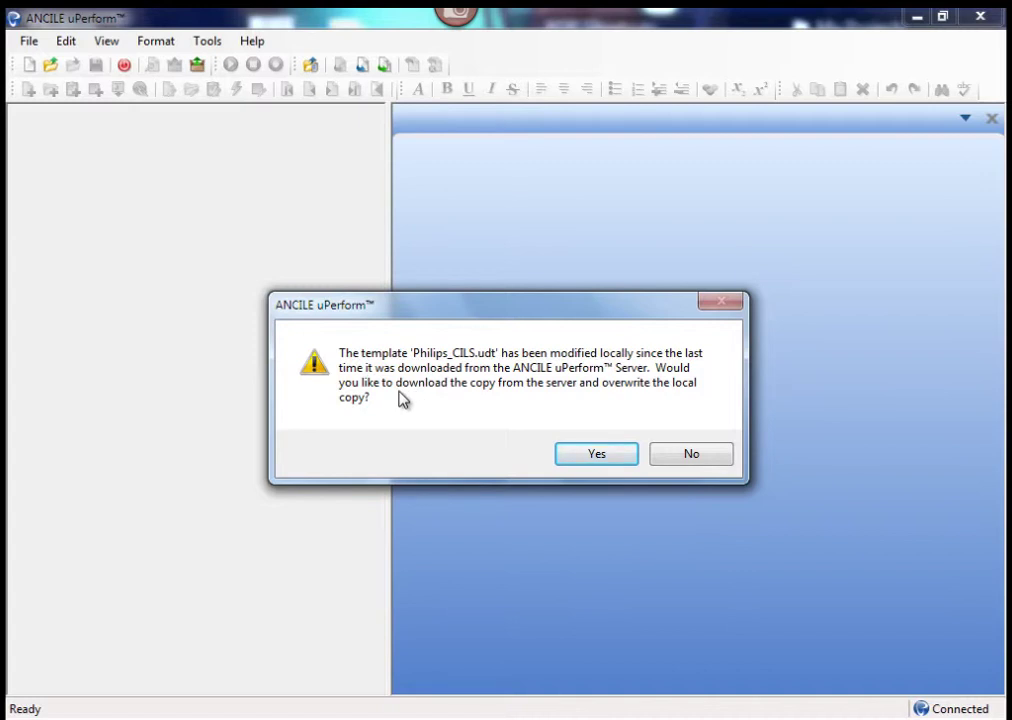
pyautogui.click(604, 470)
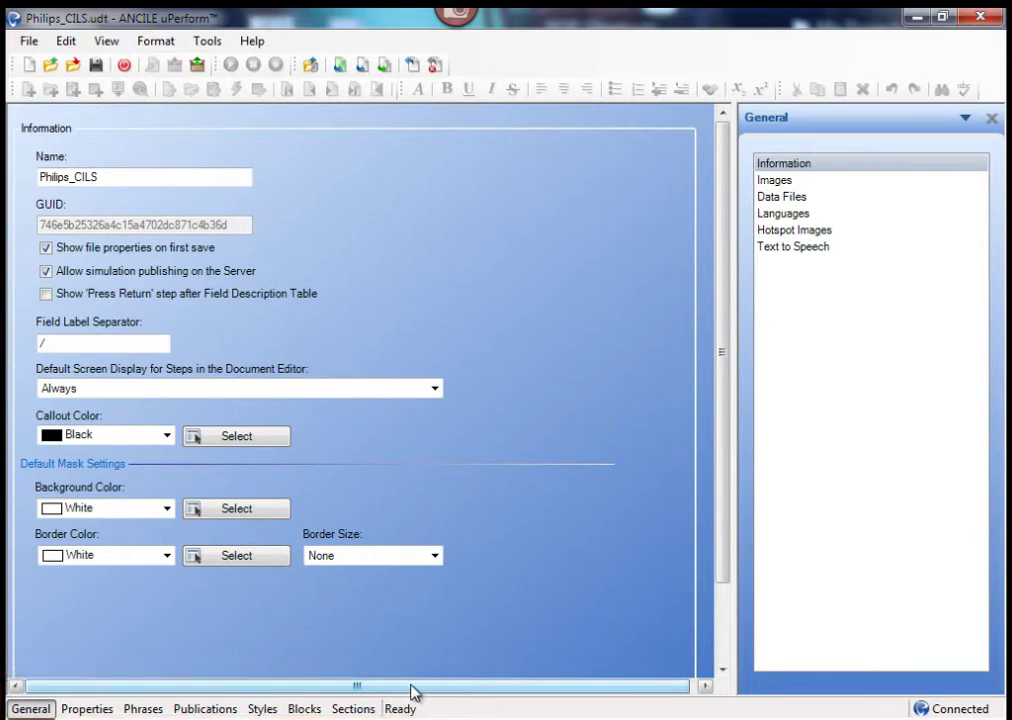
# Open the template's Note block for modification.
pyautogui.click(305, 709)
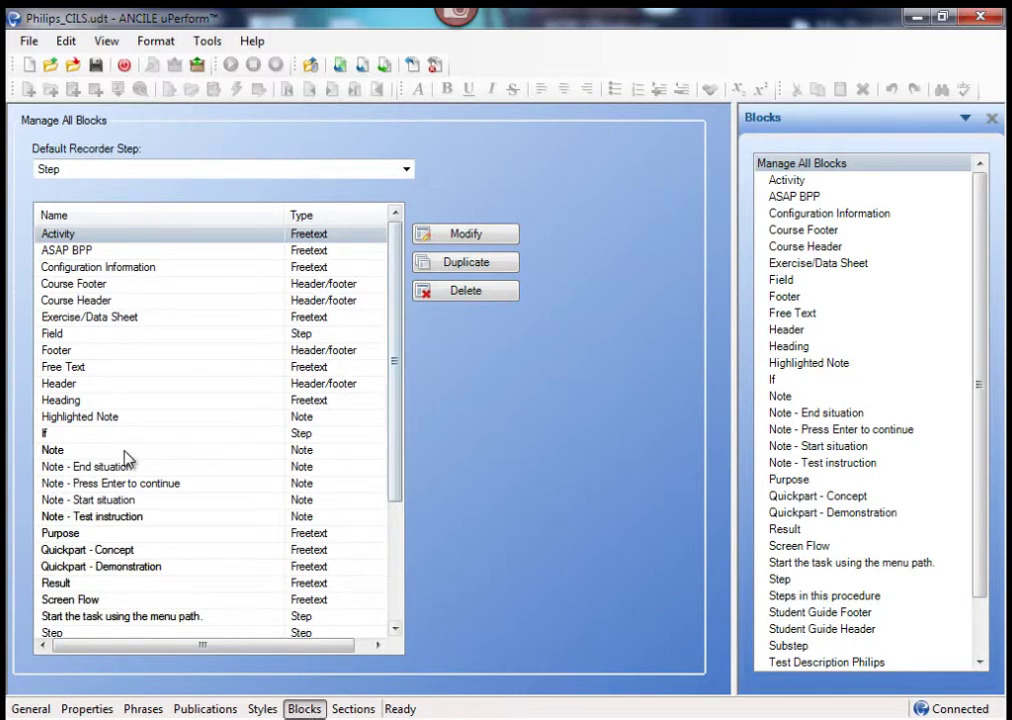
pyautogui.click(84, 455)
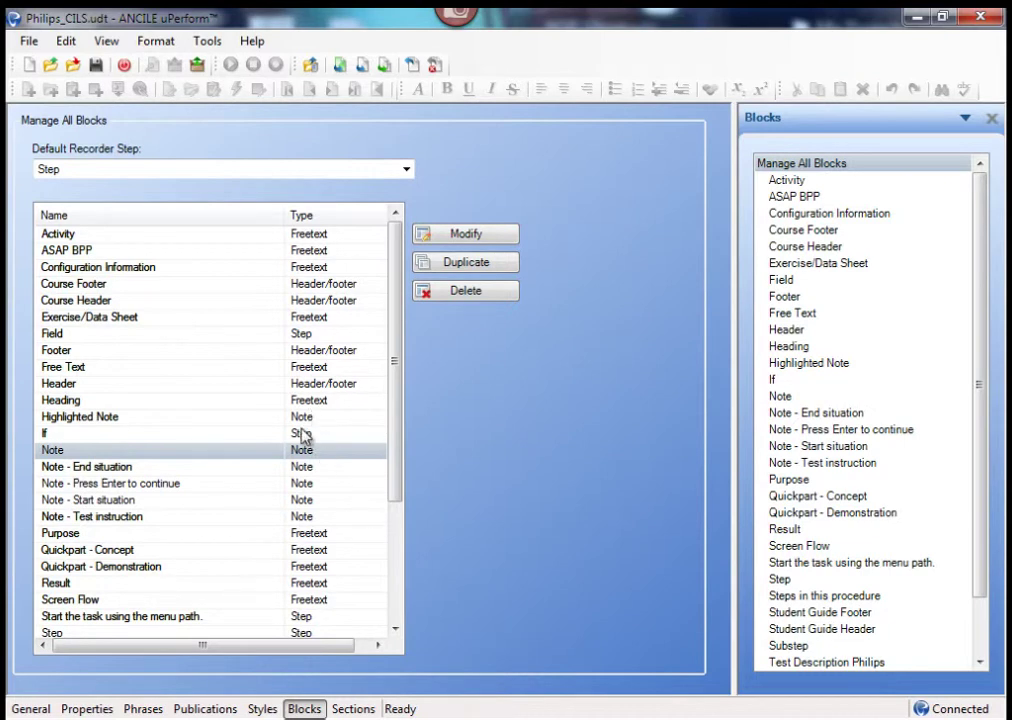
pyautogui.click(465, 238)
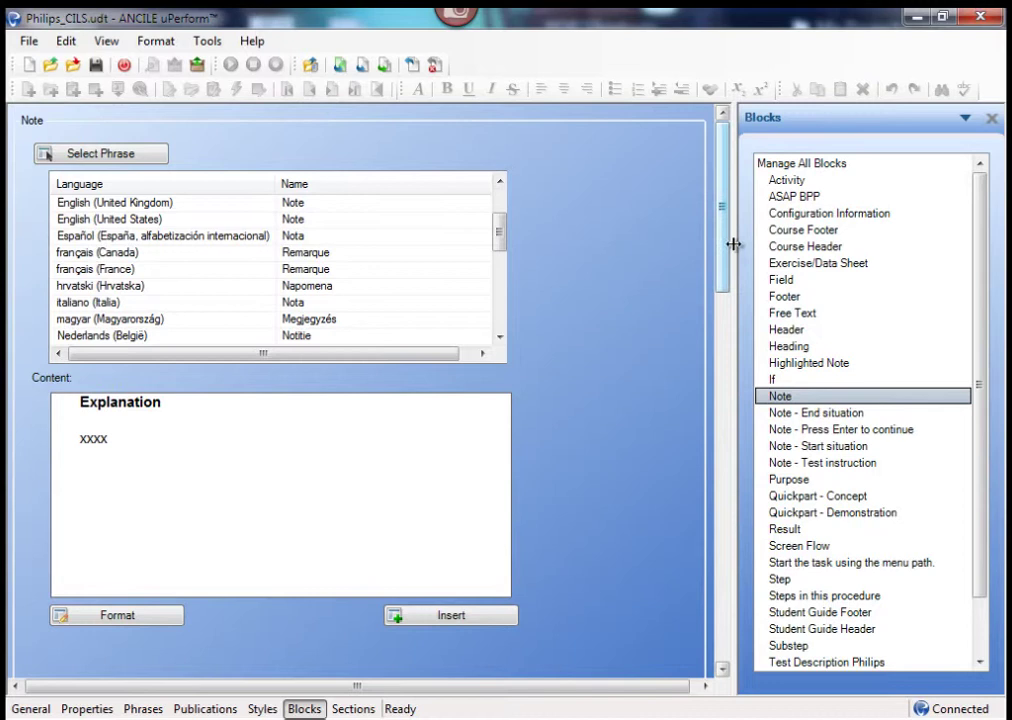
# Insert a horizontal line on a new line below the placeholder text "xxxx" in the Note block's content.
pyautogui.moveTo(726, 246); pyautogui.dragTo(727, 289)
pyautogui.doubleClick(118, 250)
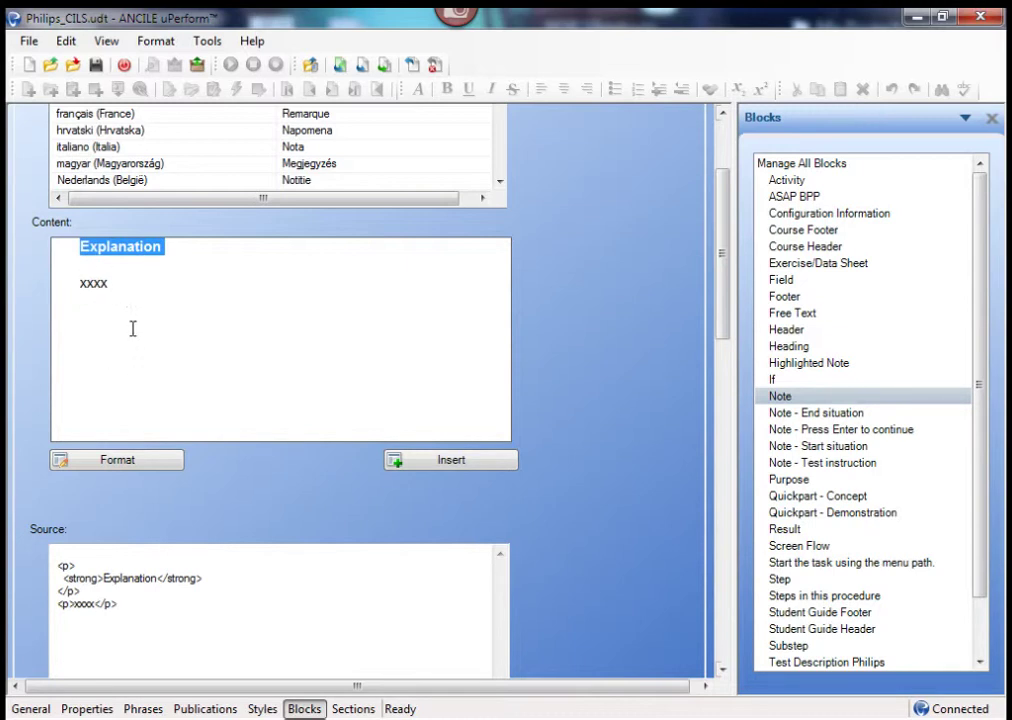
pyautogui.click(120, 296)
pyautogui.press('Return')
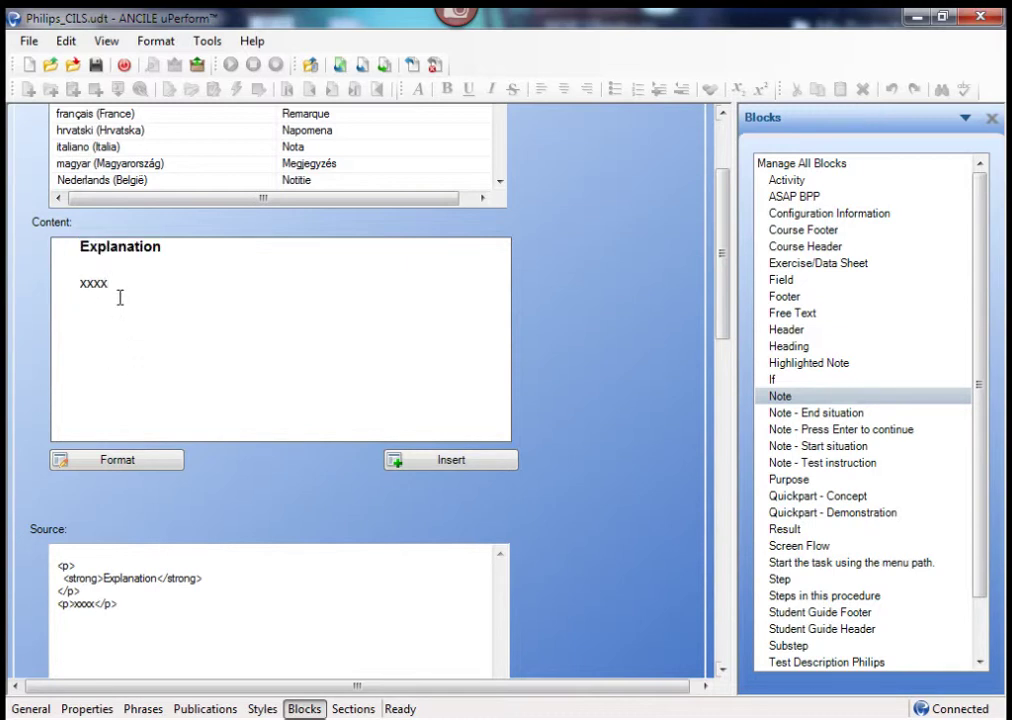
pyautogui.rightClick(107, 323)
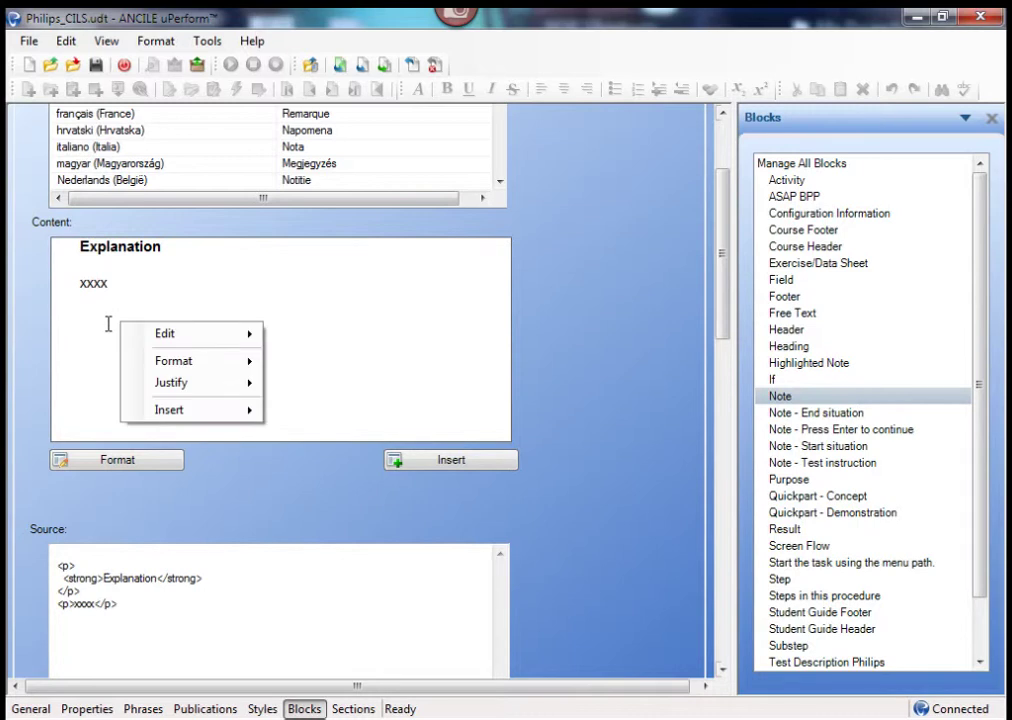
pyautogui.moveTo(195, 368)
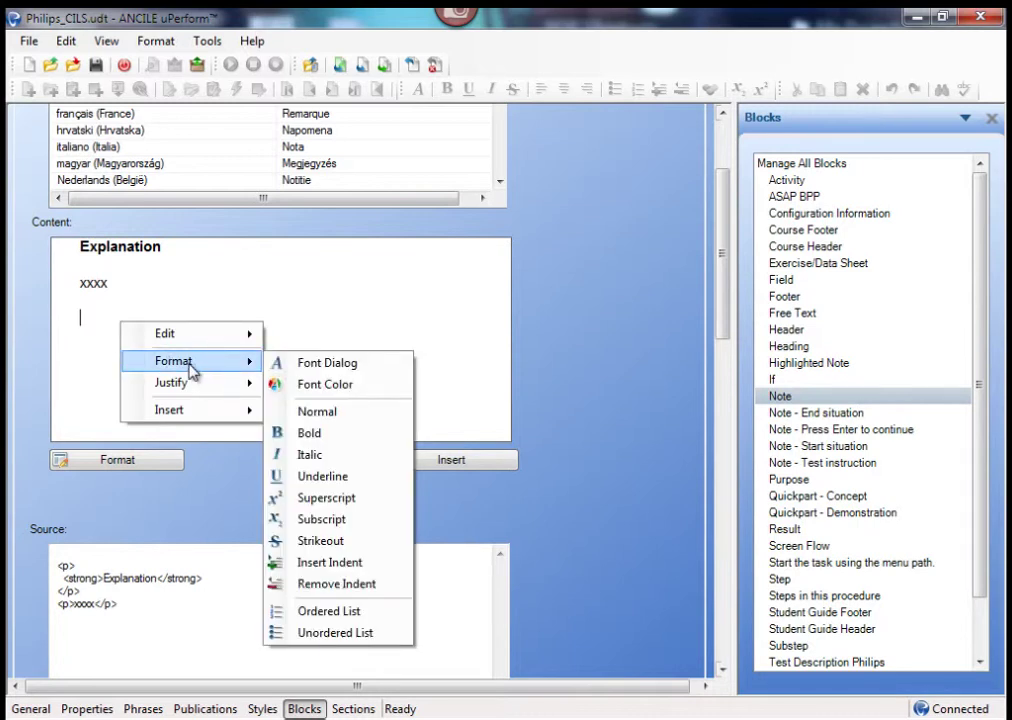
pyautogui.moveTo(195, 417)
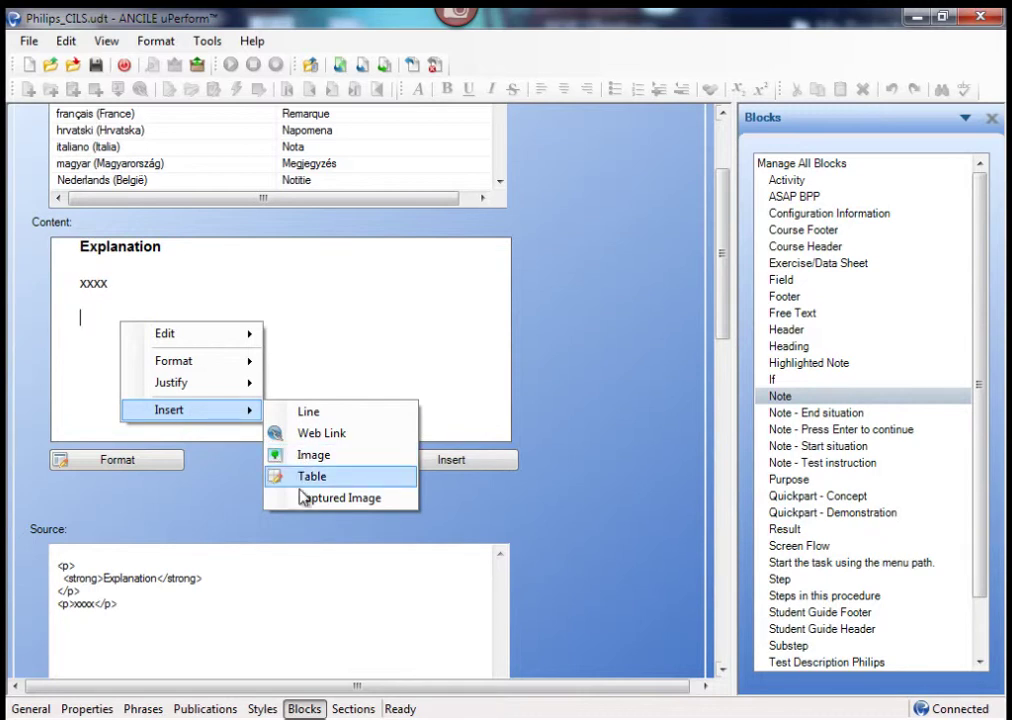
pyautogui.click(313, 418)
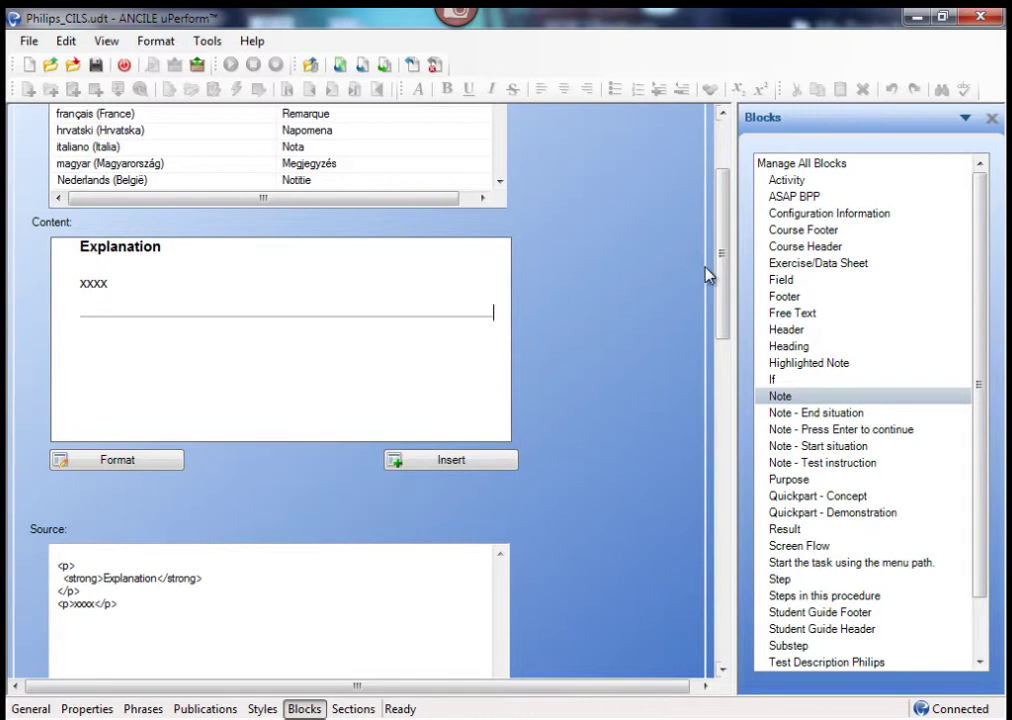
# Examine the Note block's usage list, document style and visibility, simulation modes and available note icons.
pyautogui.moveTo(723, 280); pyautogui.dragTo(707, 460)
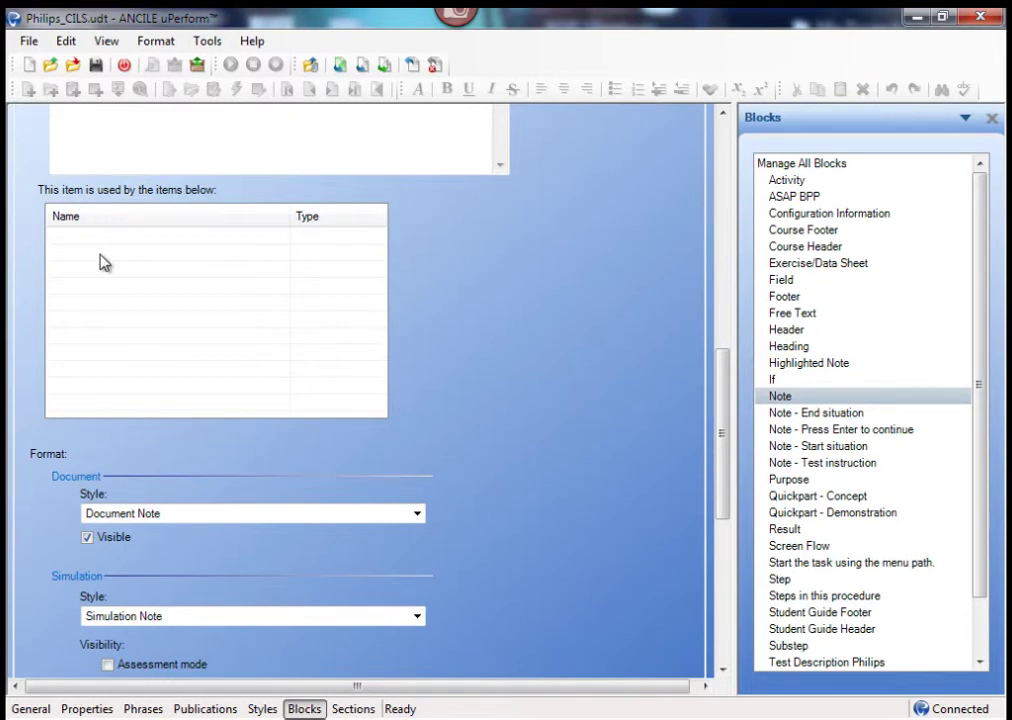
pyautogui.moveTo(724, 414); pyautogui.dragTo(707, 483)
pyautogui.click(255, 289)
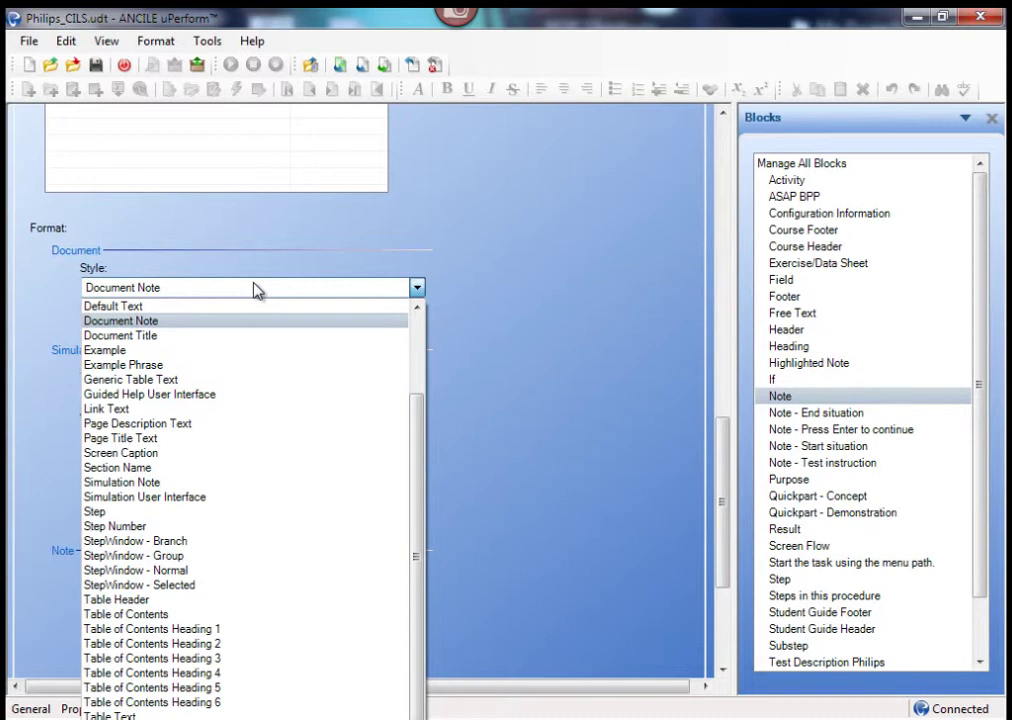
pyautogui.click(523, 292)
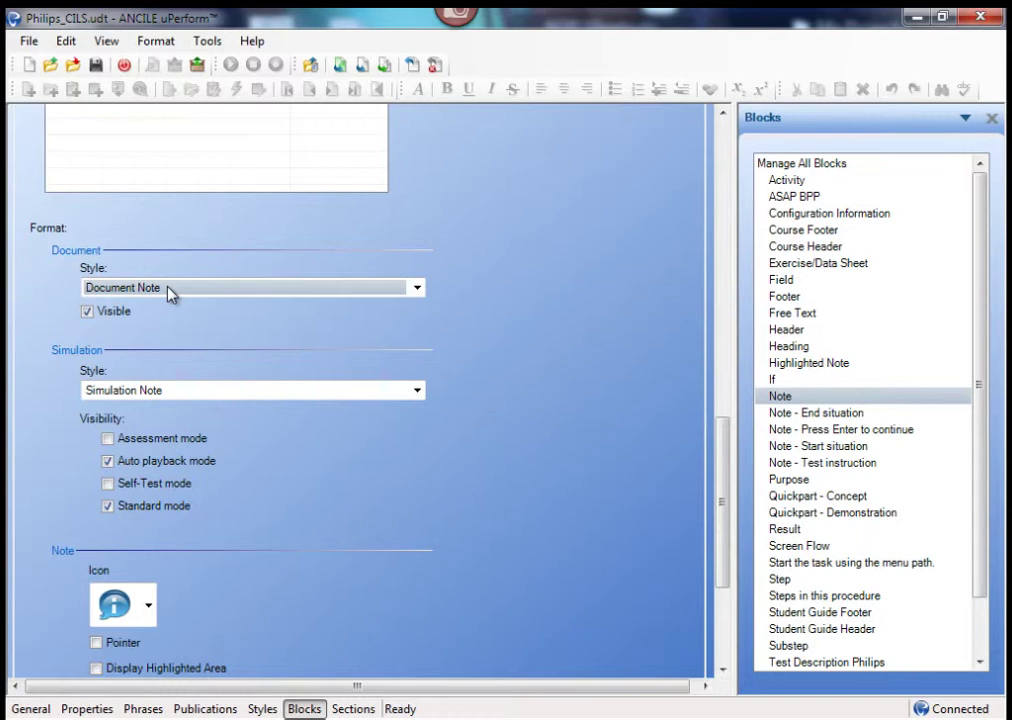
pyautogui.click(87, 312)
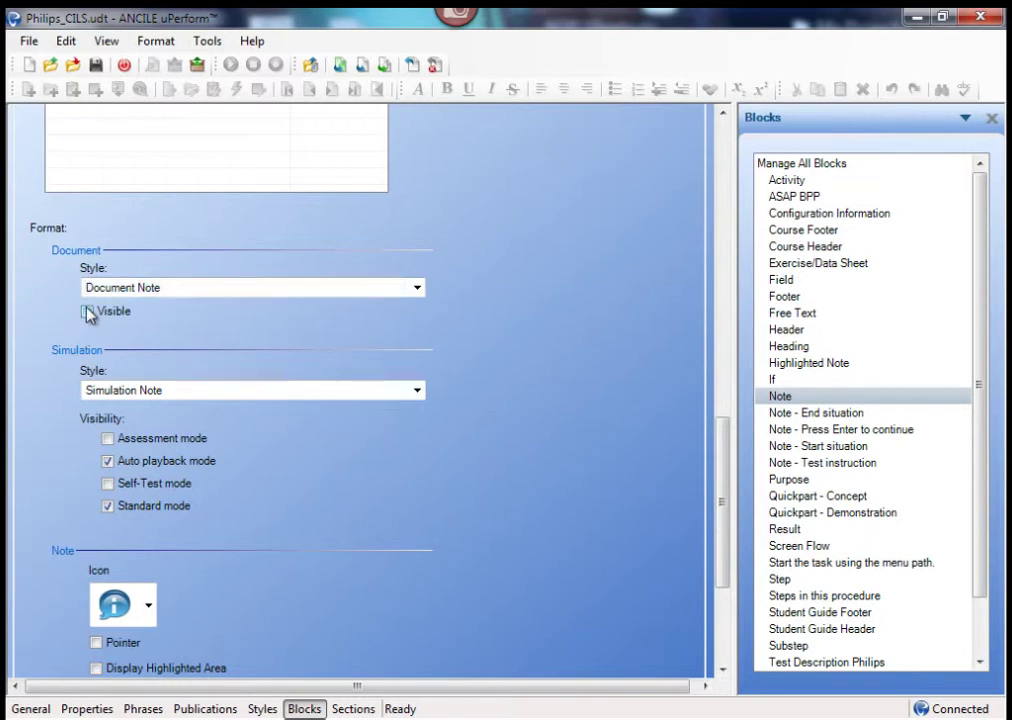
pyautogui.click(87, 312)
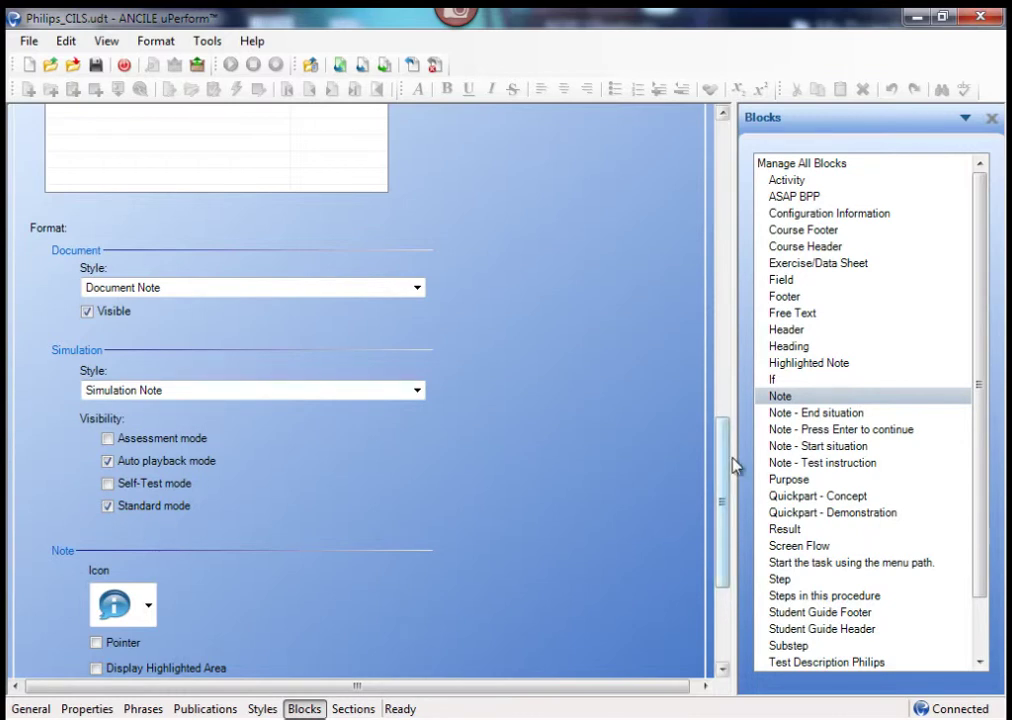
pyautogui.moveTo(721, 467); pyautogui.dragTo(721, 568)
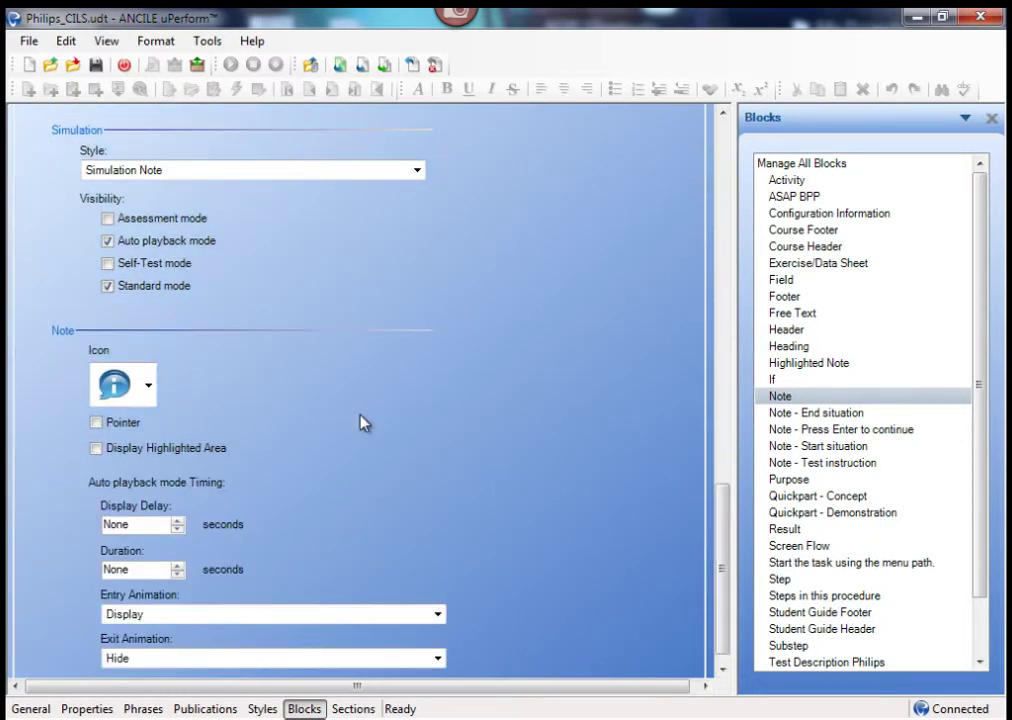
pyautogui.click(148, 385)
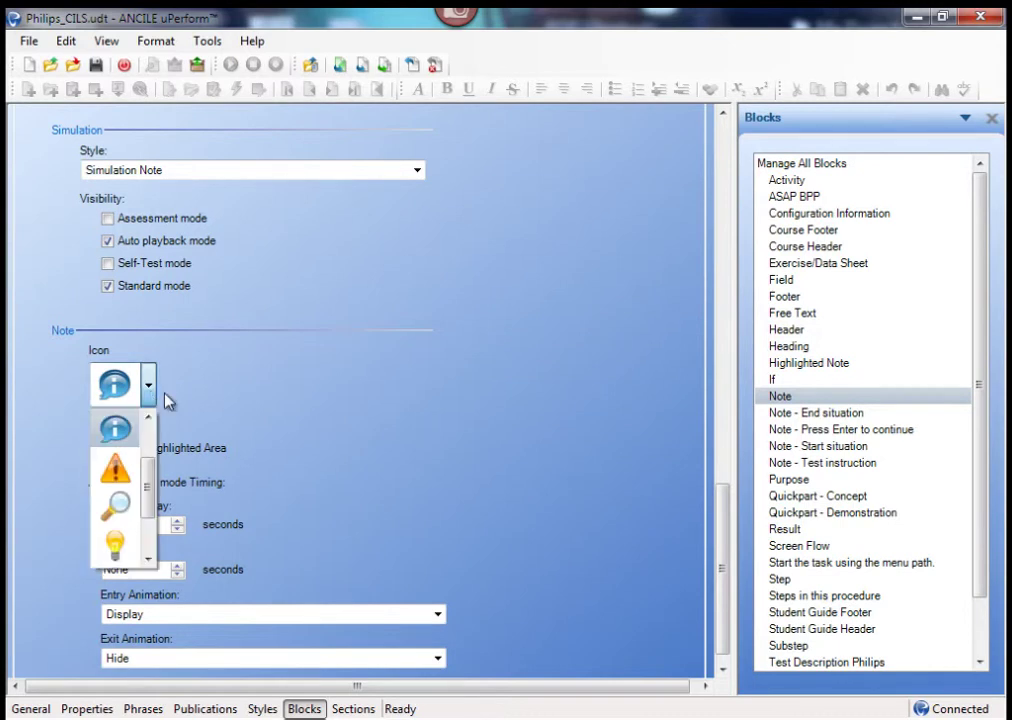
pyautogui.click(150, 395)
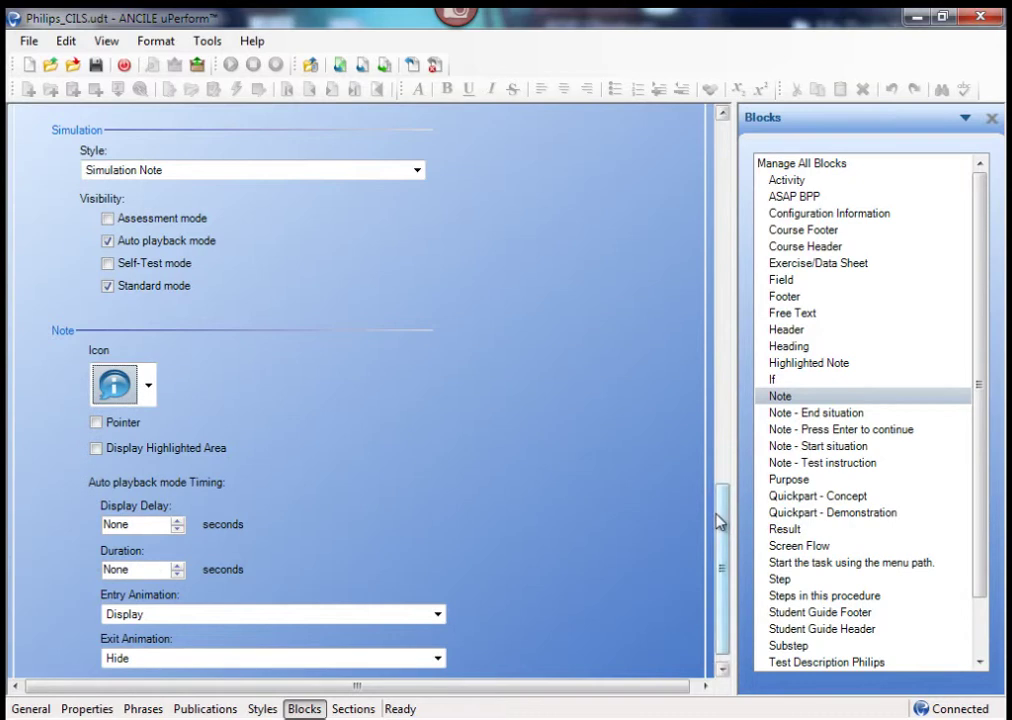
pyautogui.moveTo(718, 524); pyautogui.dragTo(679, 125)
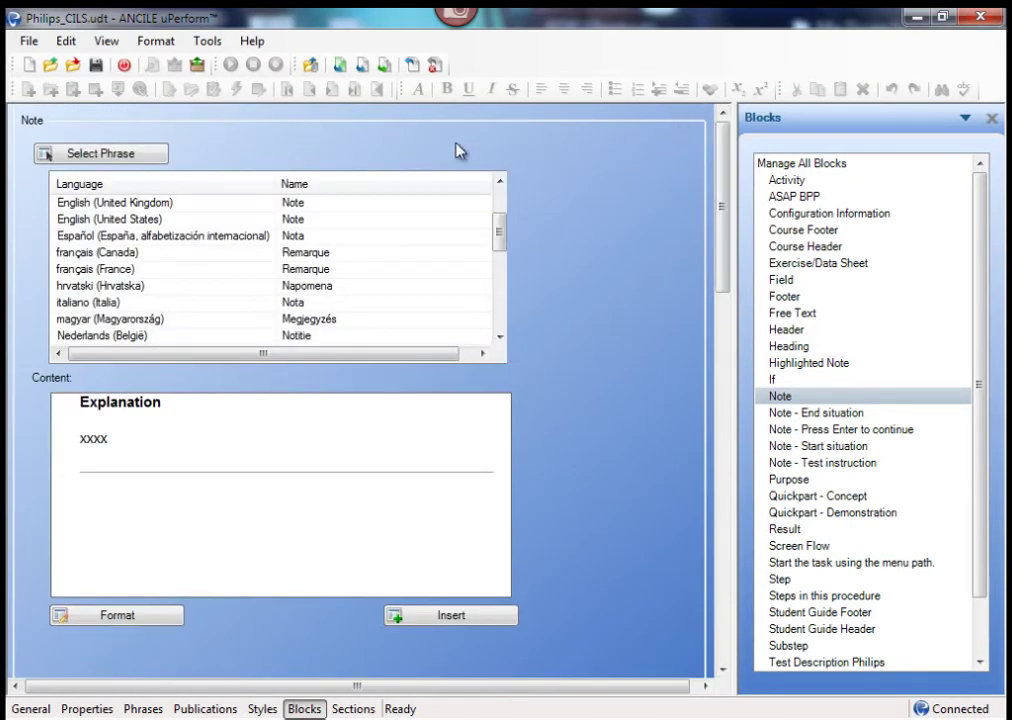
# Open the Highlighted Note block from the list of all blocks and inspect its heading and placeholder text.
pyautogui.click(818, 166)
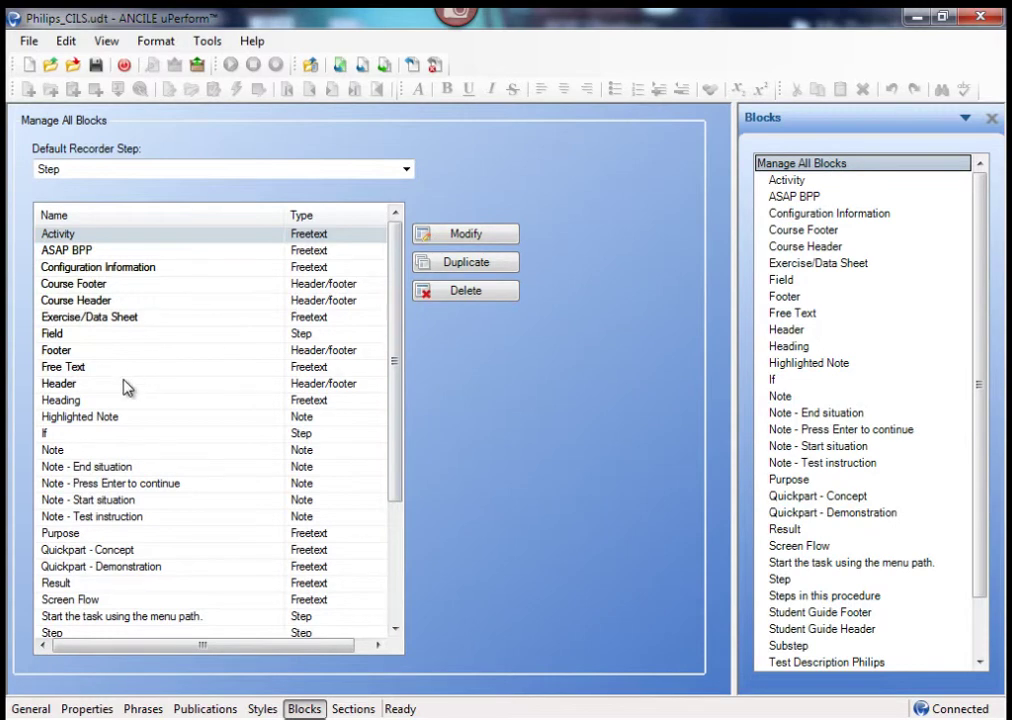
pyautogui.click(75, 417)
pyautogui.click(477, 235)
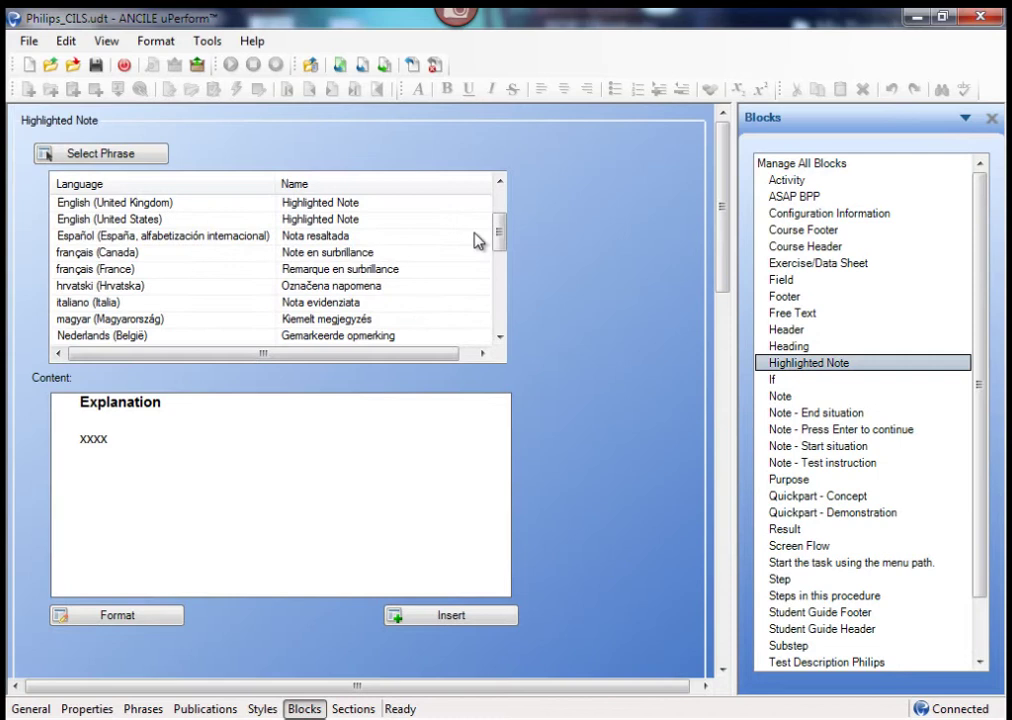
pyautogui.doubleClick(110, 402)
pyautogui.doubleClick(100, 438)
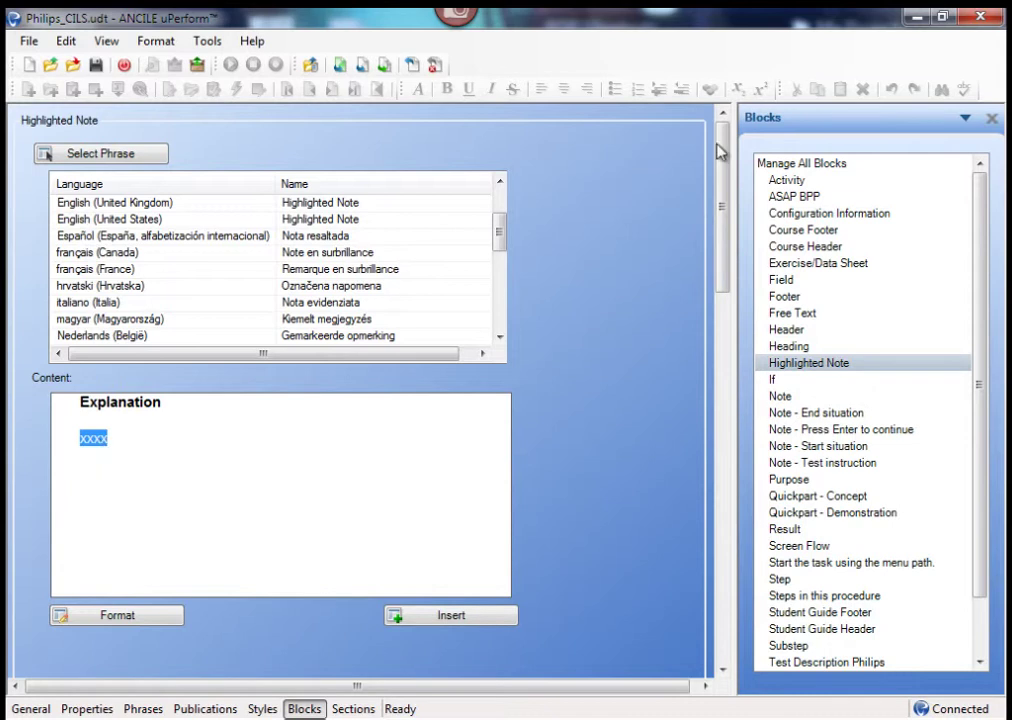
# Duplicate the Note block from the list of all blocks under the name "Note - New Note".
pyautogui.click(772, 164)
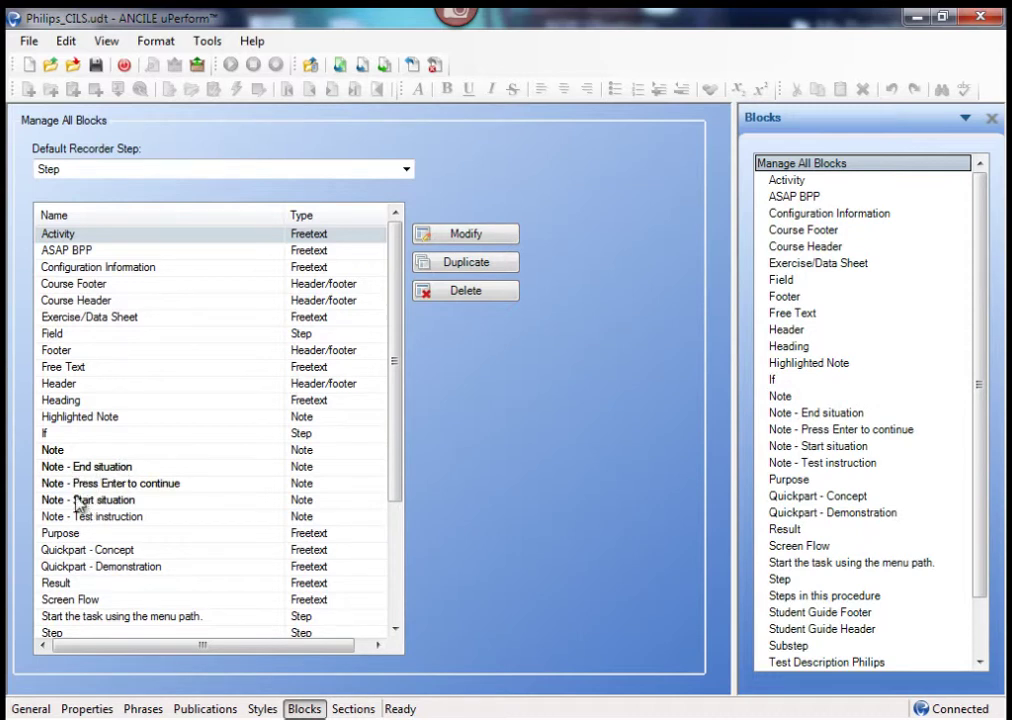
pyautogui.click(60, 451)
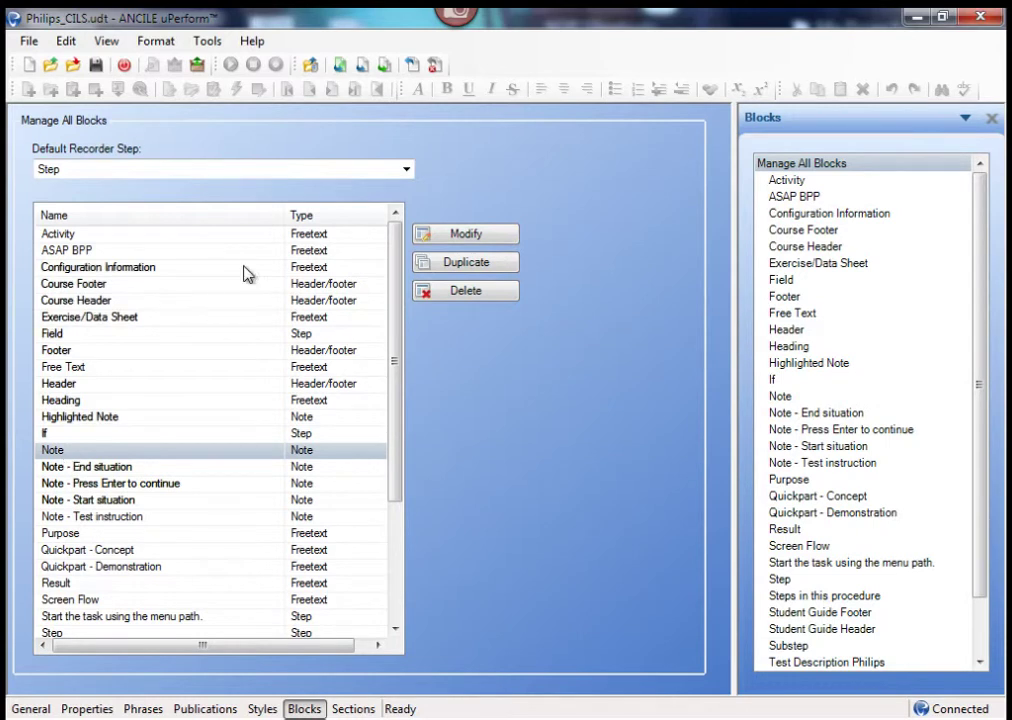
pyautogui.click(481, 264)
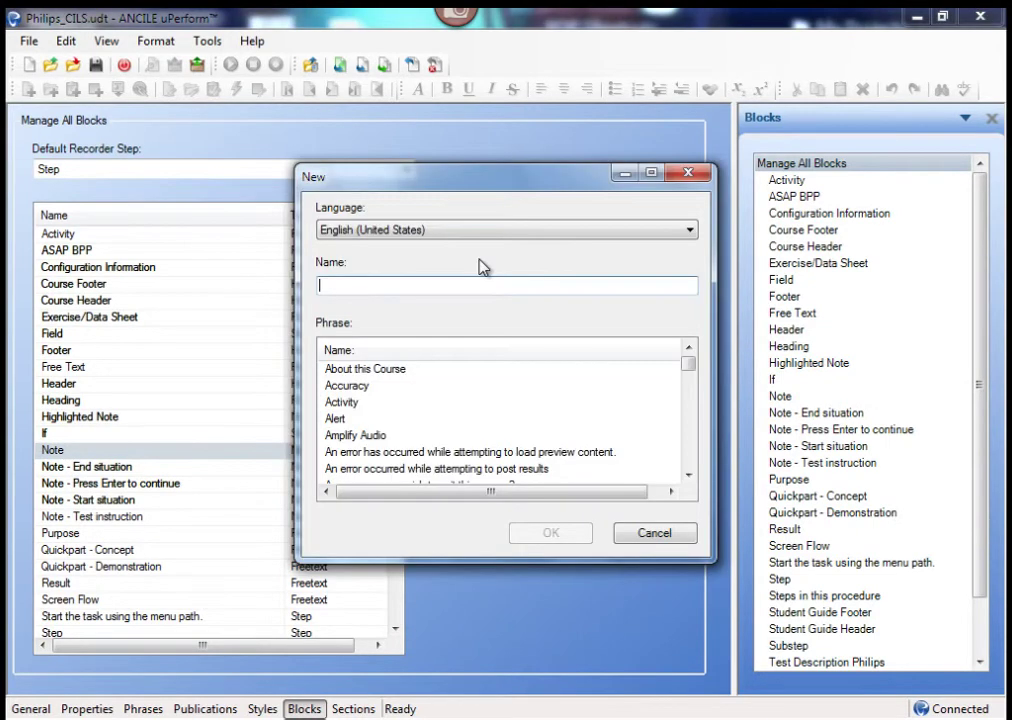
pyautogui.write('N')
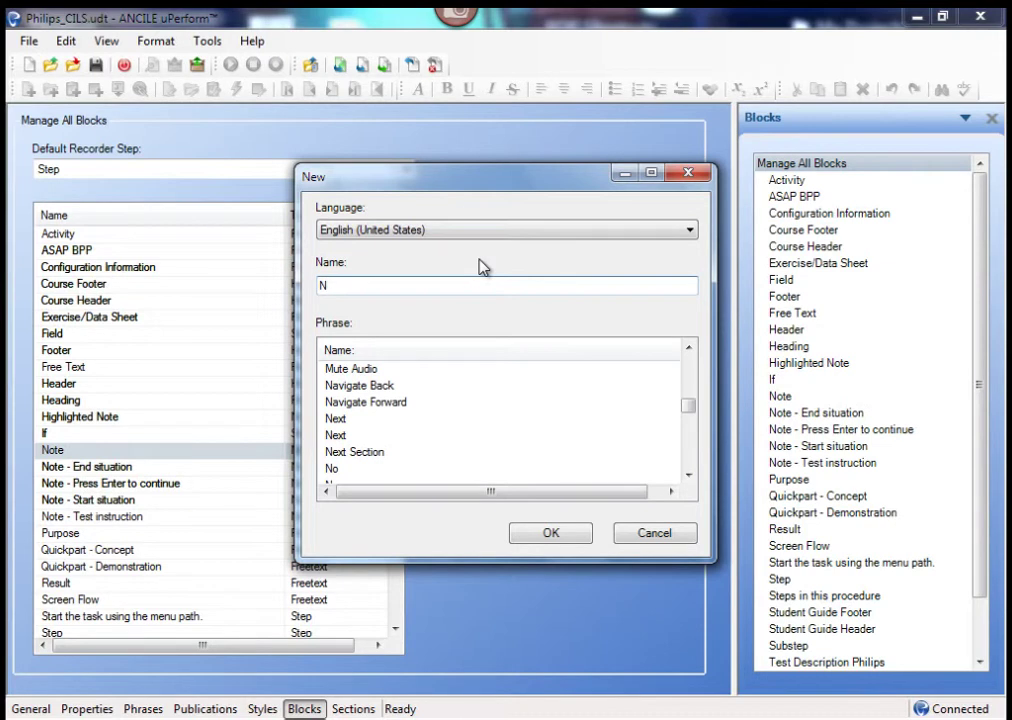
pyautogui.write('ote - N')
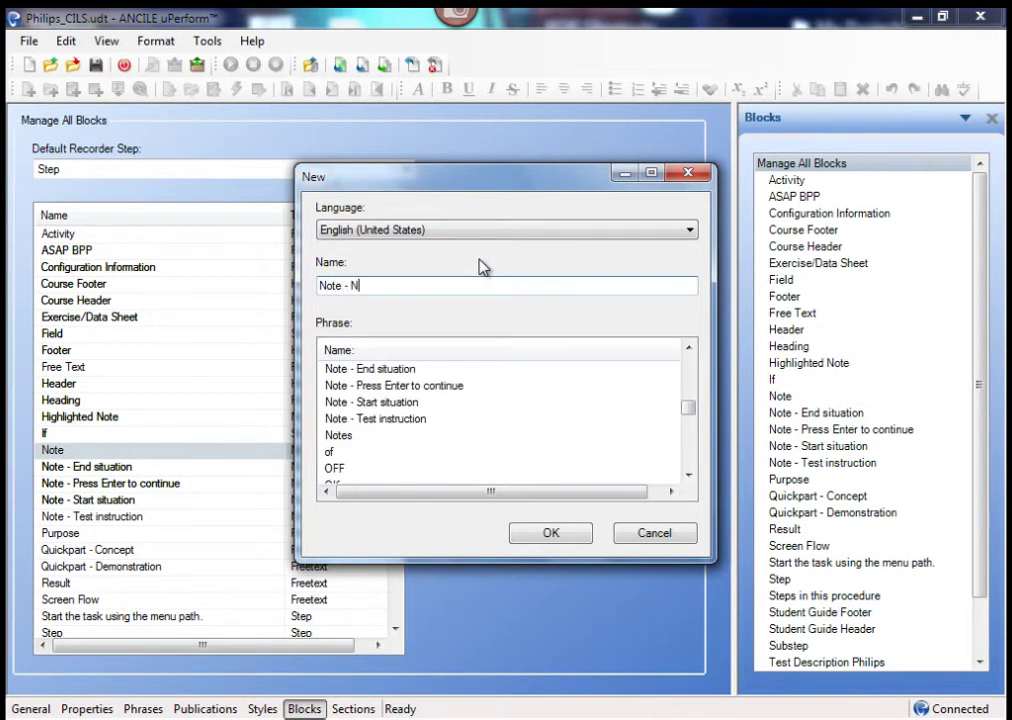
pyautogui.write('ew Note')
pyautogui.click(575, 535)
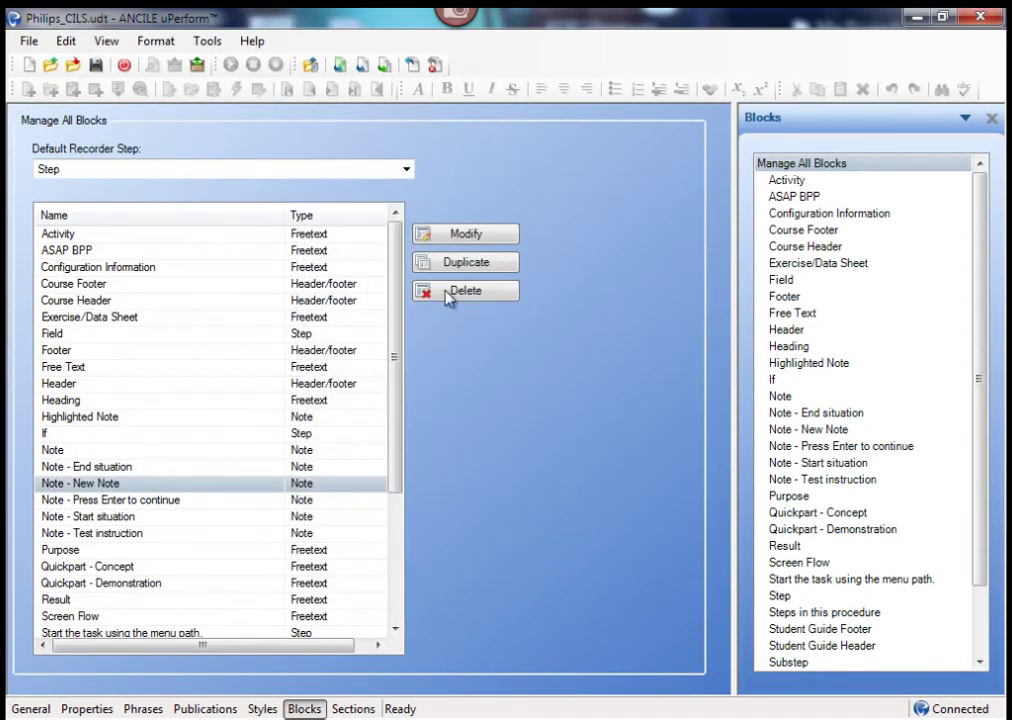
# Modify the Note - New Note block so it is also visible in the simulation's Assessment mode and Self-Test mode.
pyautogui.click(487, 235)
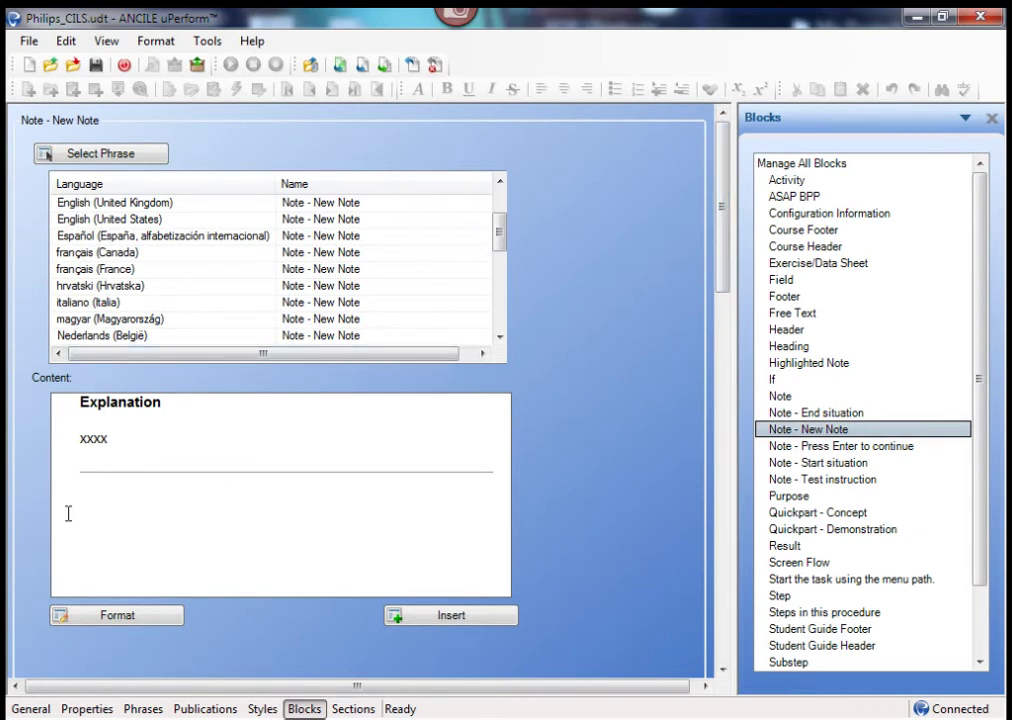
pyautogui.click(108, 500)
pyautogui.moveTo(727, 280); pyautogui.dragTo(743, 620)
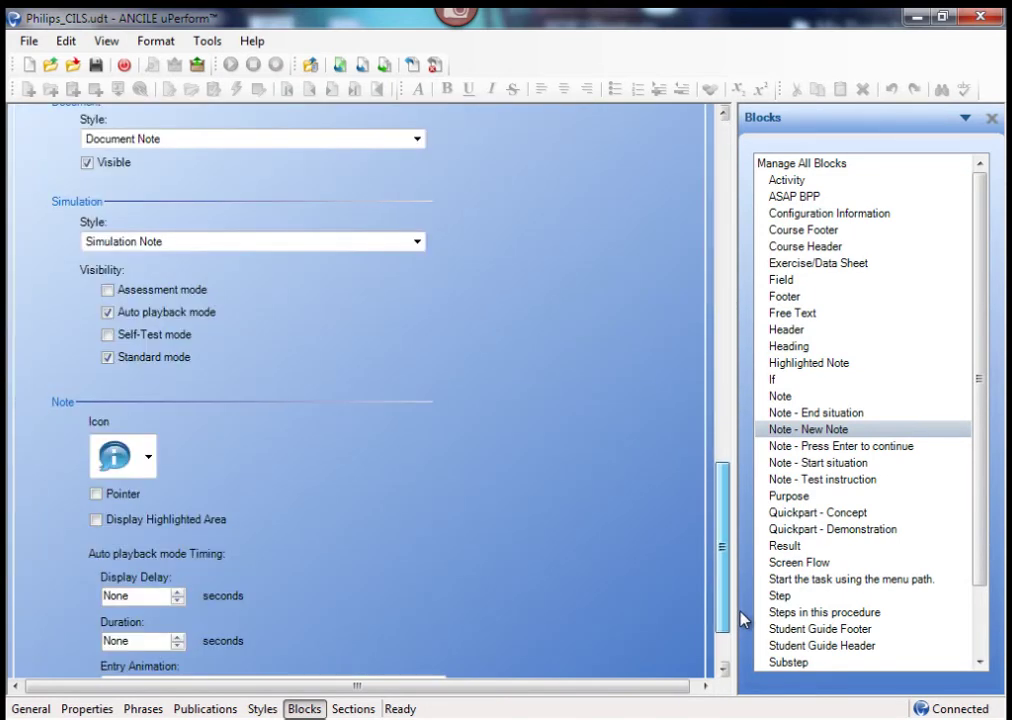
pyautogui.click(107, 290)
pyautogui.click(108, 333)
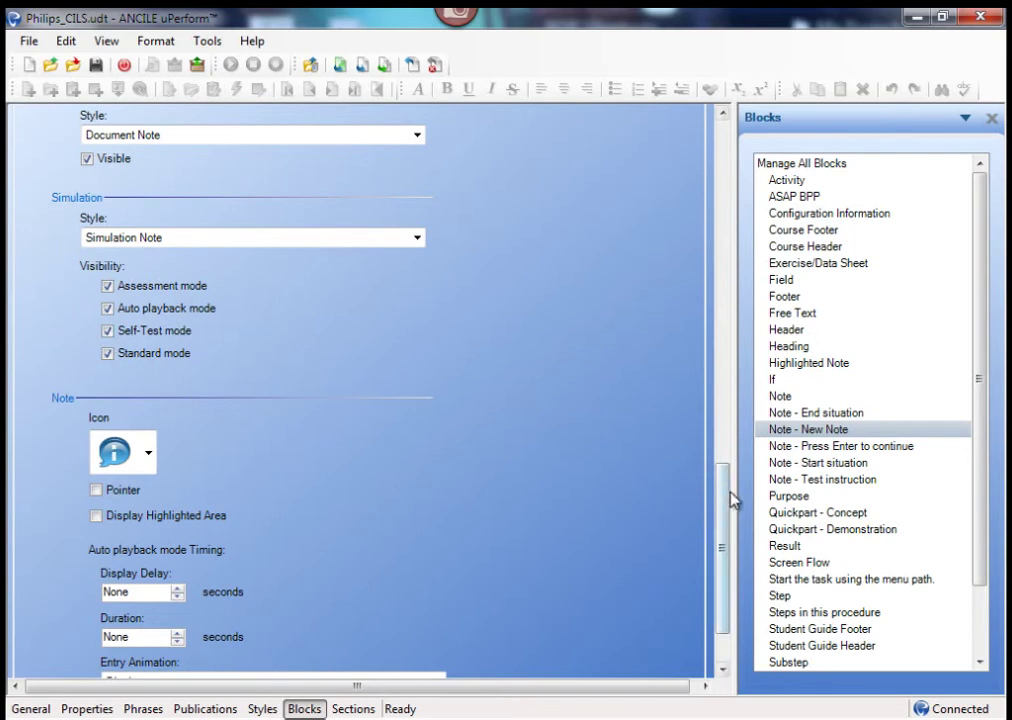
# Save the Philips_CILS template and return to the overview of all blocks.
pyautogui.moveTo(724, 500); pyautogui.dragTo(725, 197)
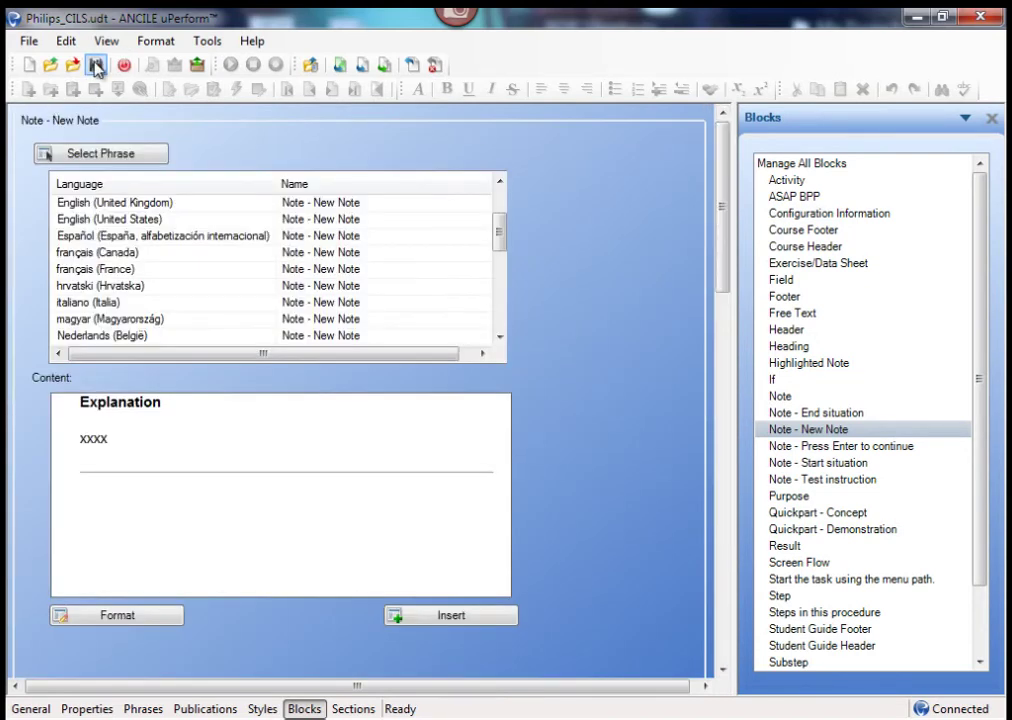
pyautogui.click(96, 64)
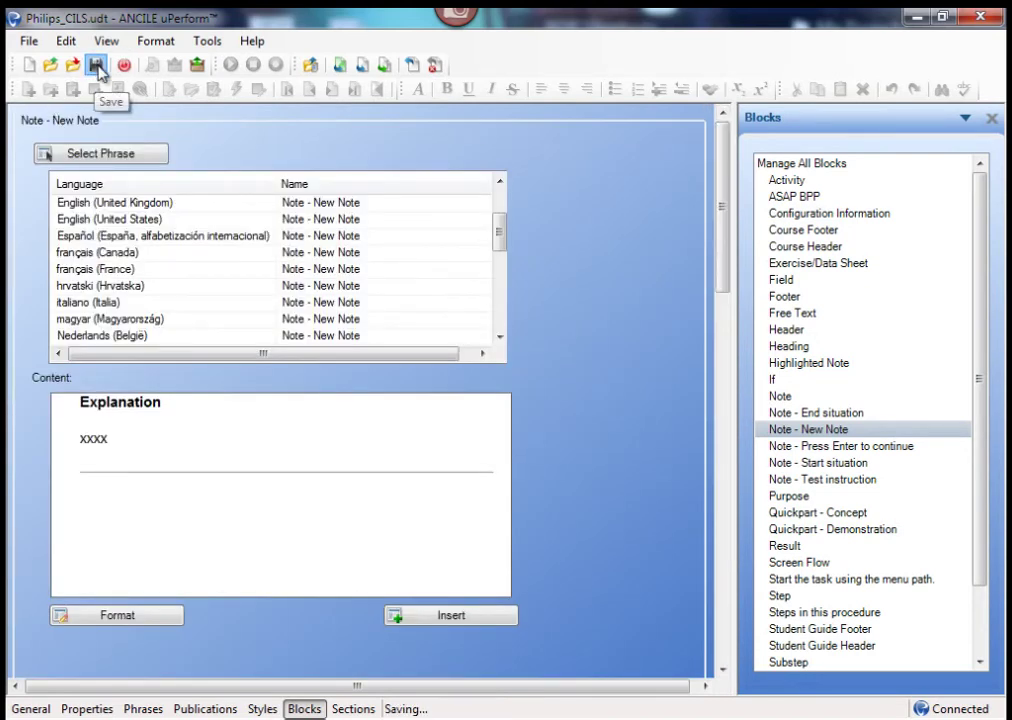
pyautogui.click(822, 166)
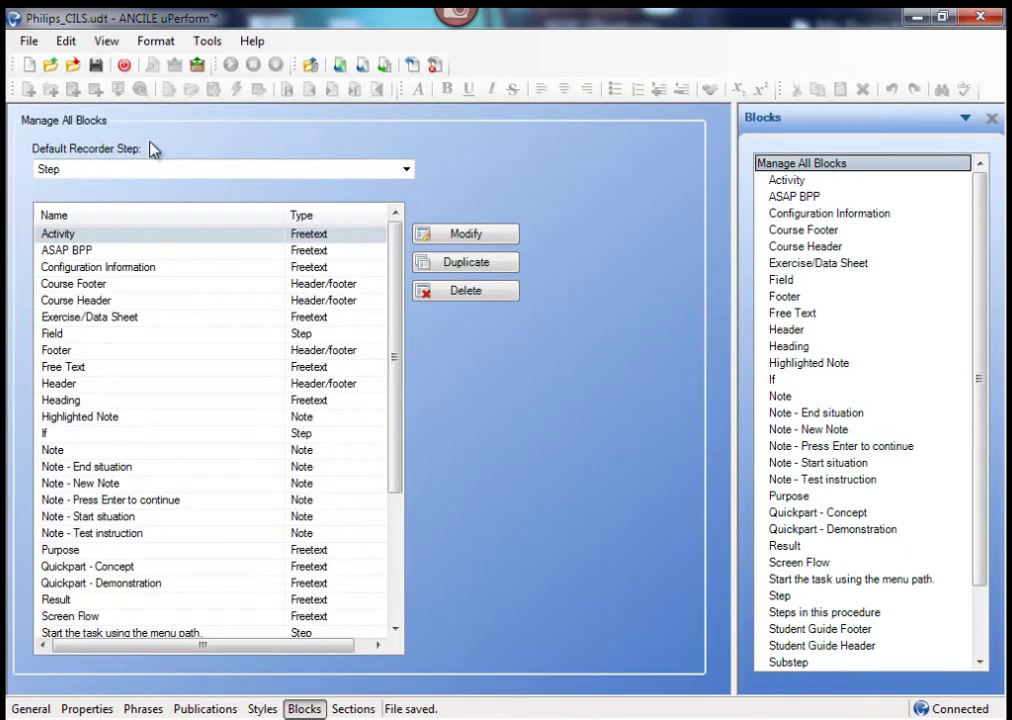
pyautogui.click(96, 66)
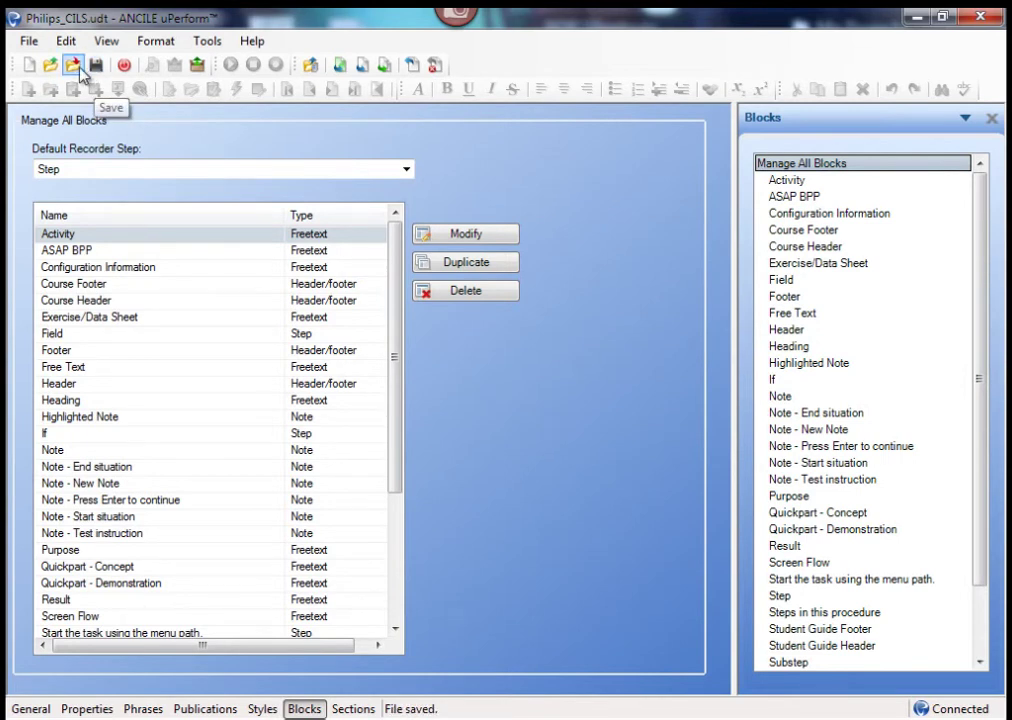
# Check in the Philips_CILS.udt template without locking it for editing, and dismiss the completion message.
pyautogui.click(29, 42)
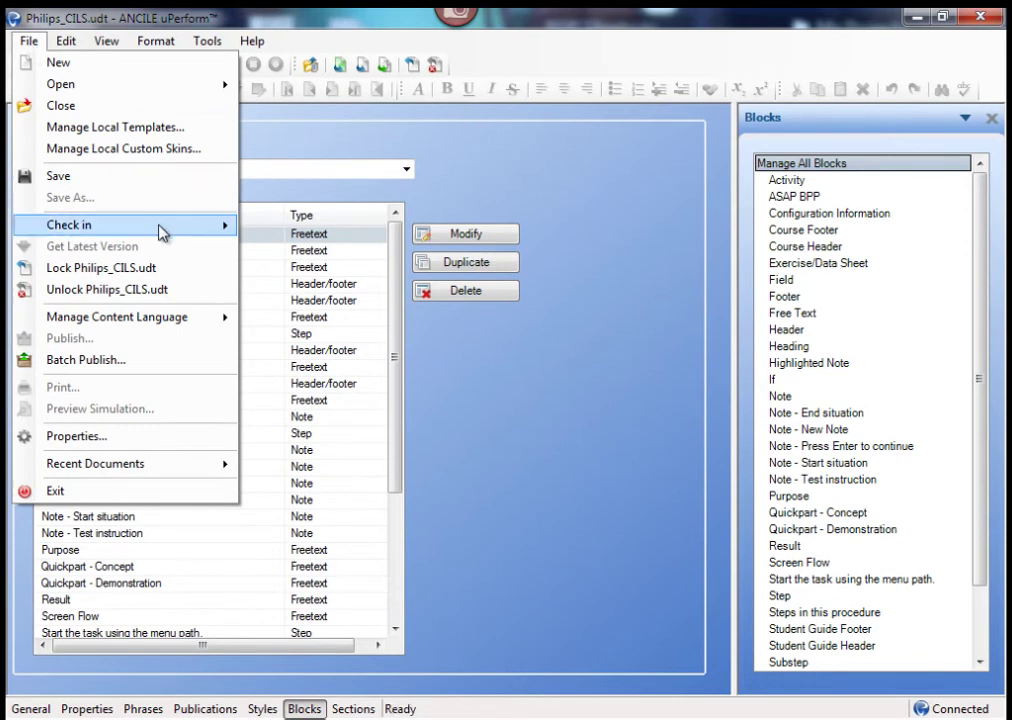
pyautogui.moveTo(158, 229)
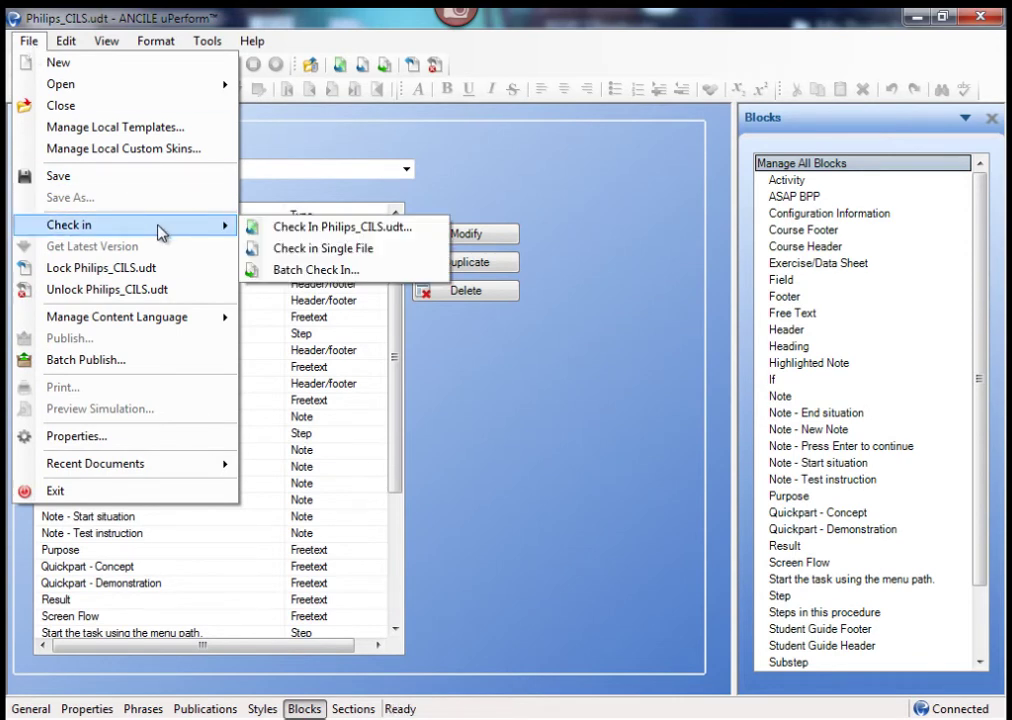
pyautogui.click(326, 228)
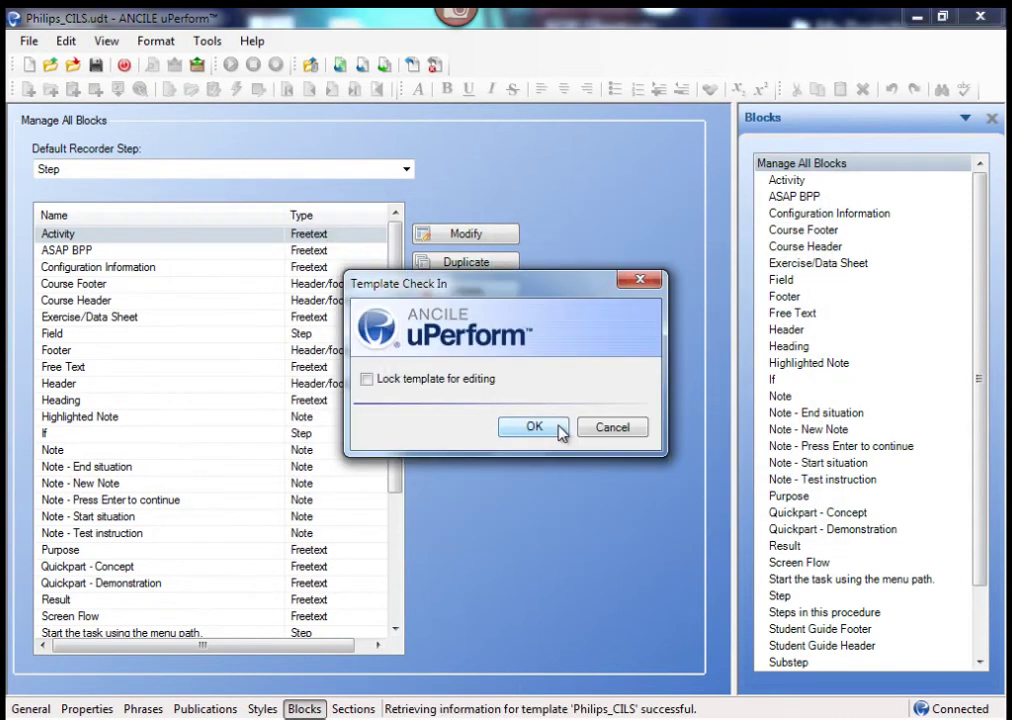
pyautogui.click(534, 427)
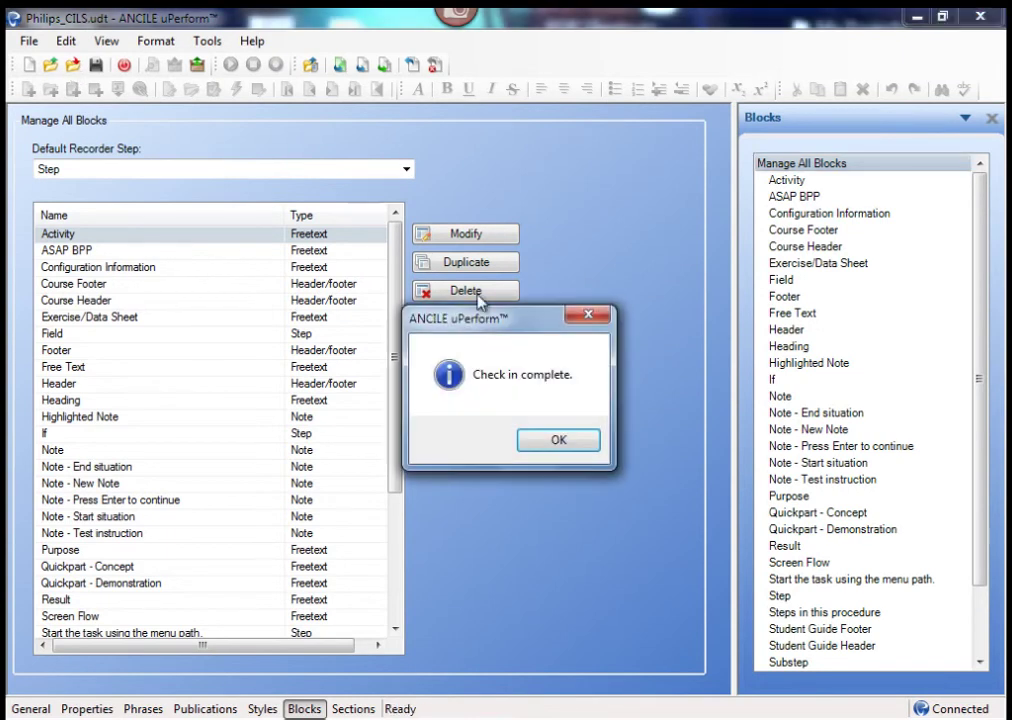
pyautogui.click(545, 444)
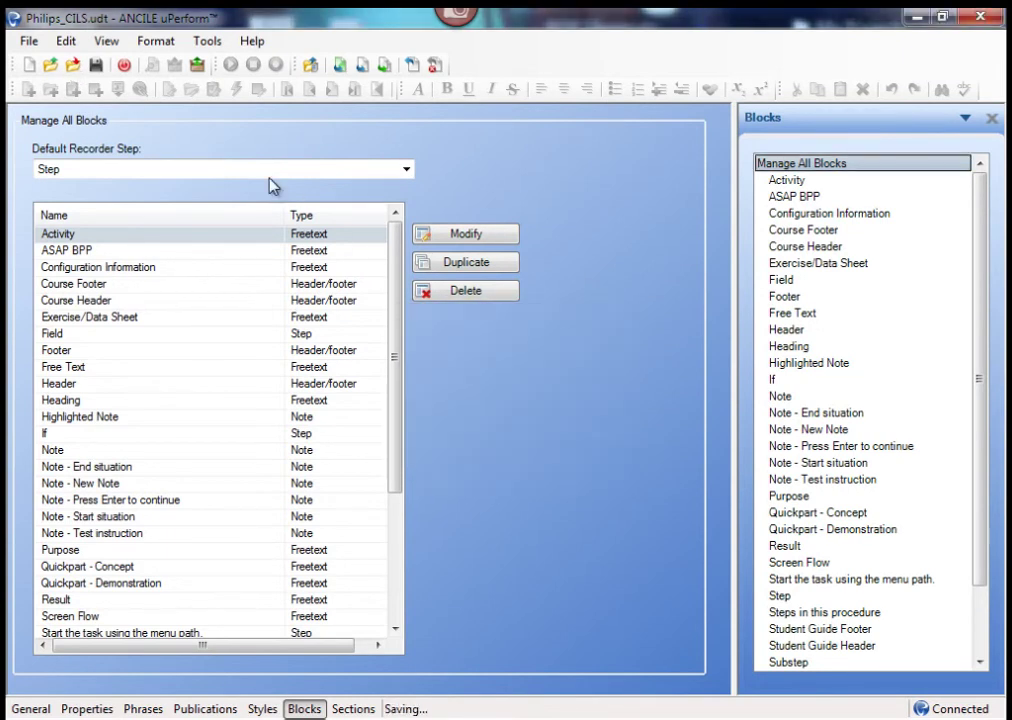
# Close the template and open the "Demo vCenter web client" document from the Demo folder.
pyautogui.click(71, 65)
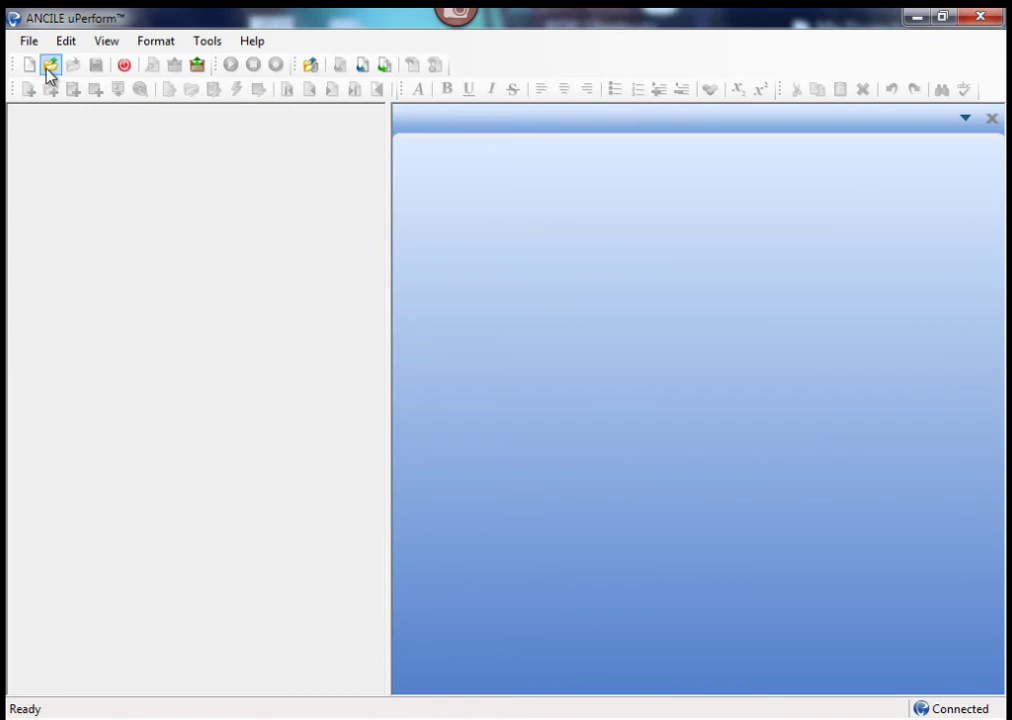
pyautogui.click(50, 66)
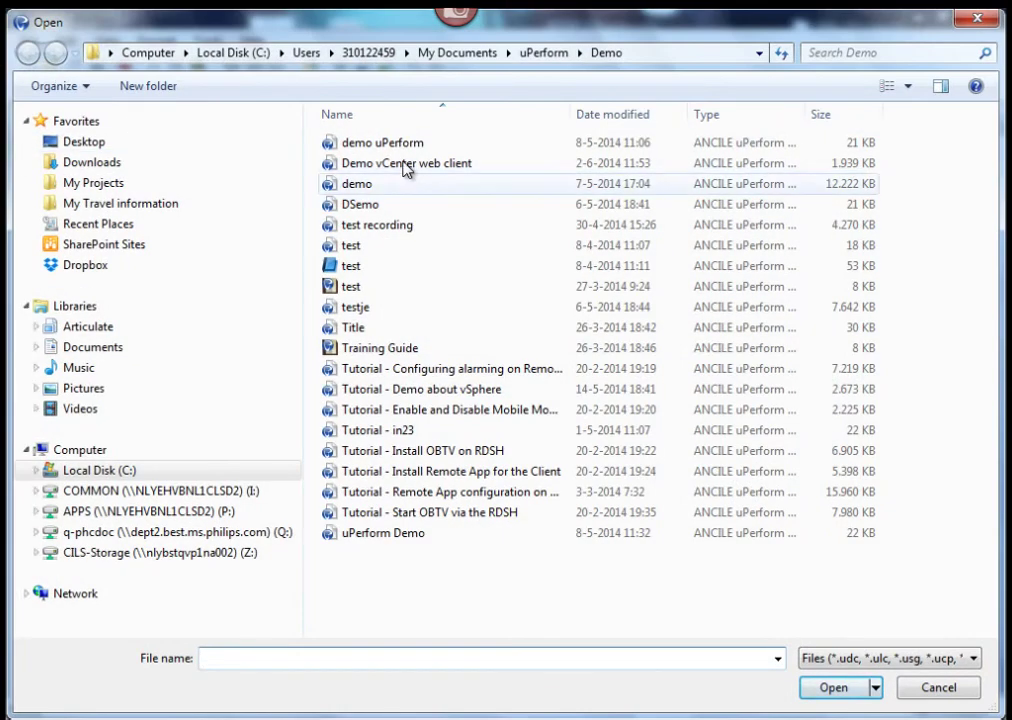
pyautogui.doubleClick(400, 166)
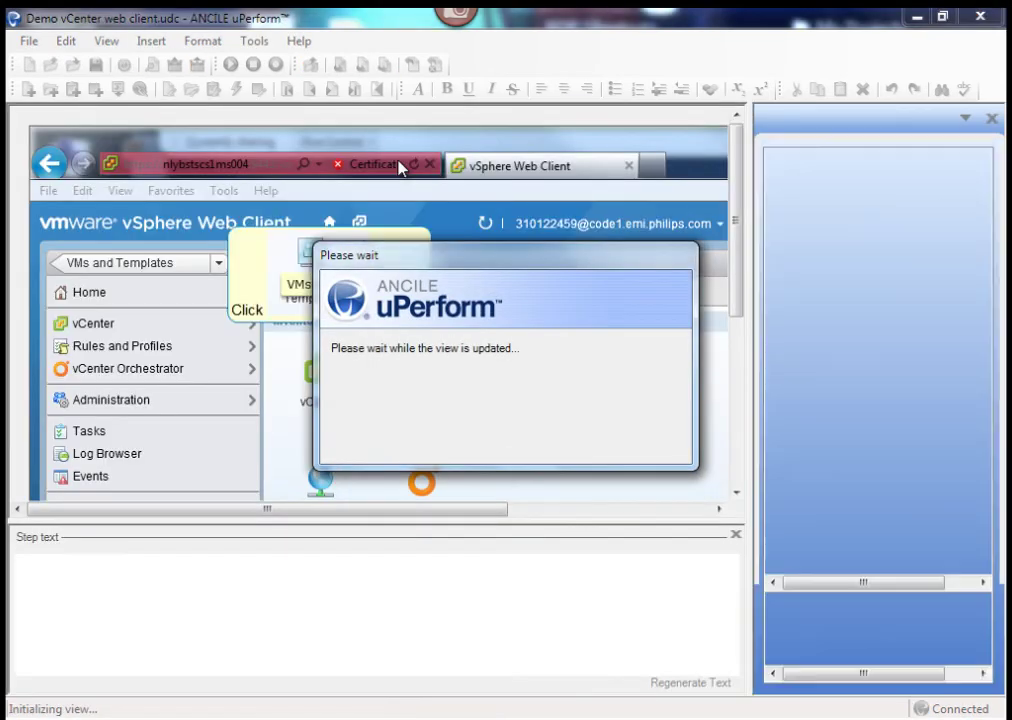
# Insert a "Note - New Note" note into the simulation at step 1 of the vSphere Web Client recording.
pyautogui.click(151, 41)
pyautogui.moveTo(175, 88)
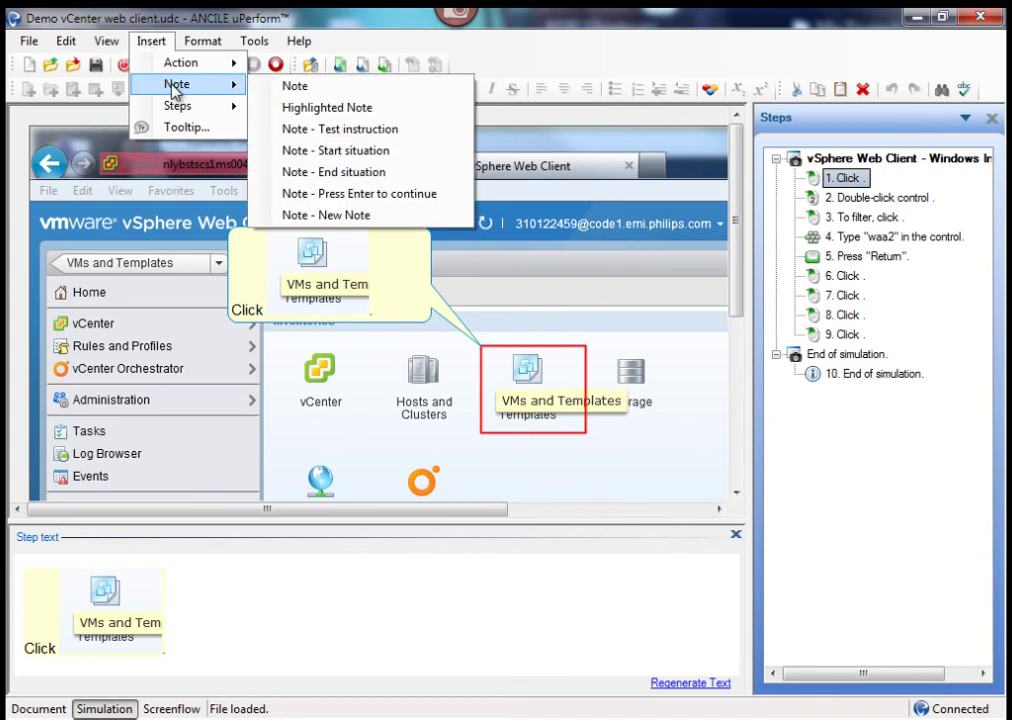
pyautogui.click(348, 222)
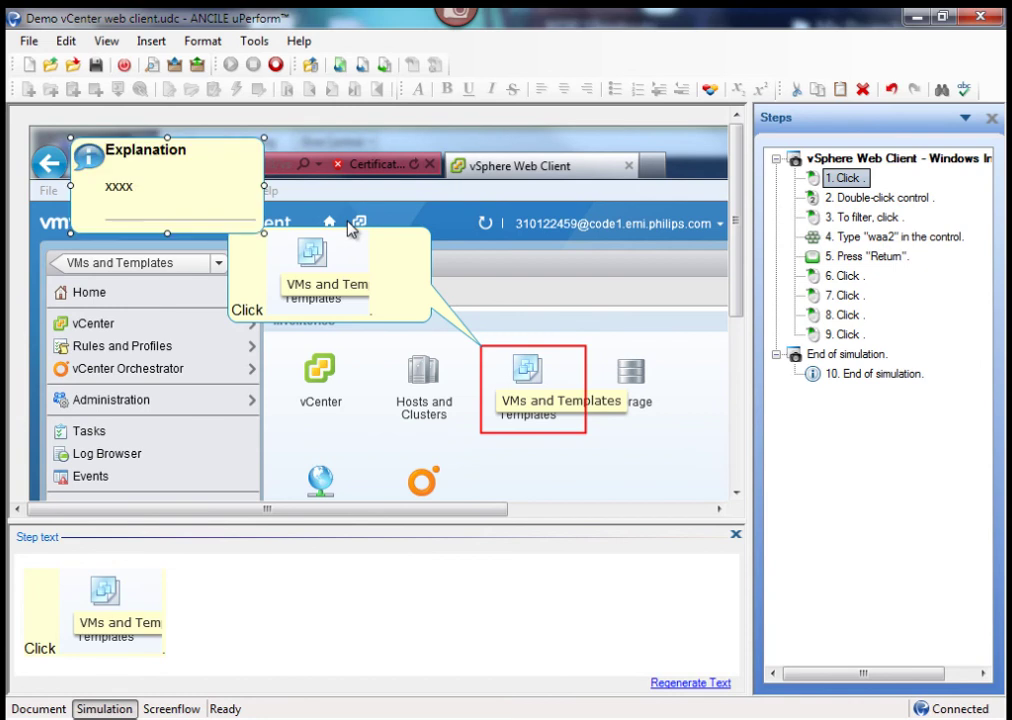